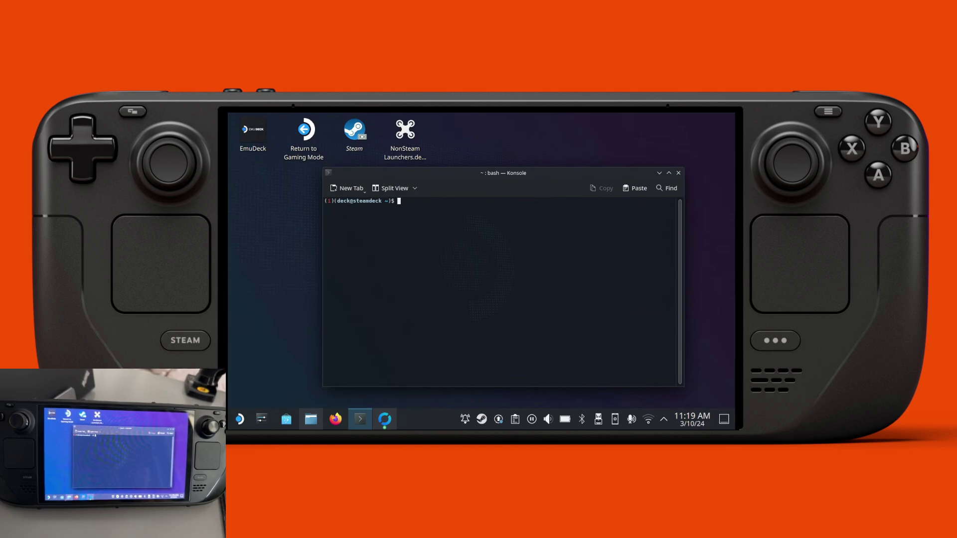
Close the Konsole window and open the application launcher's search field
left_click(679, 173)
left_click(240, 419)
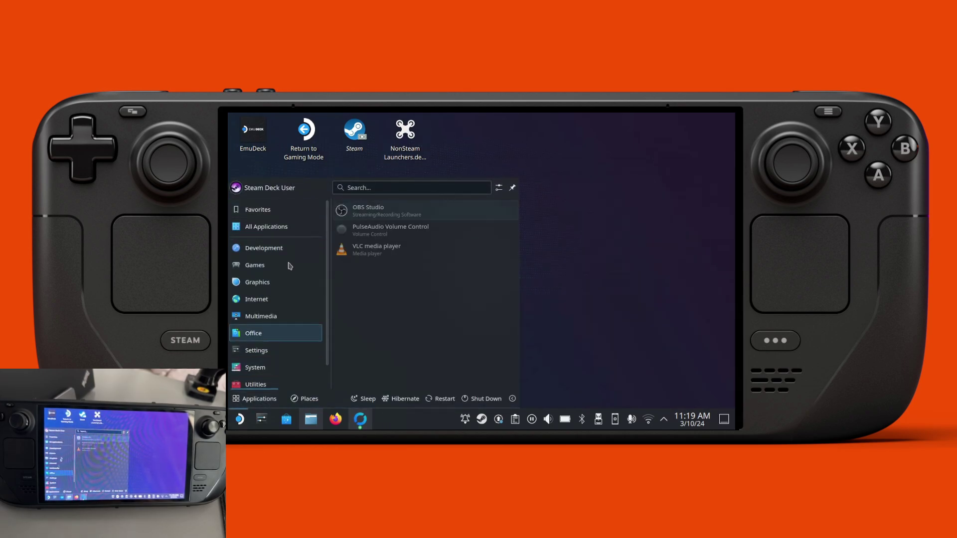
left_click(401, 186)
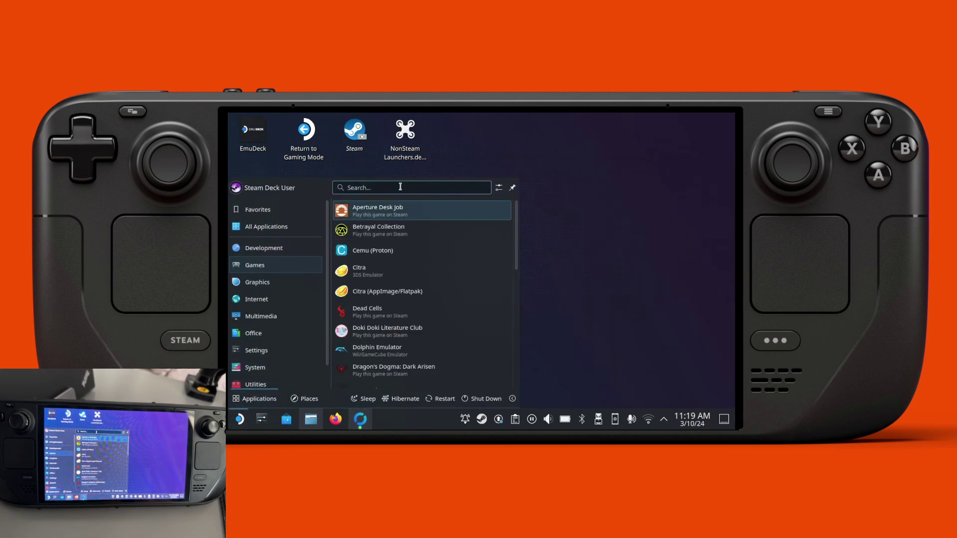
Launch Discover via a 'disco' search and install Syncthing GTK from the 'syncthing' results
type("disco")
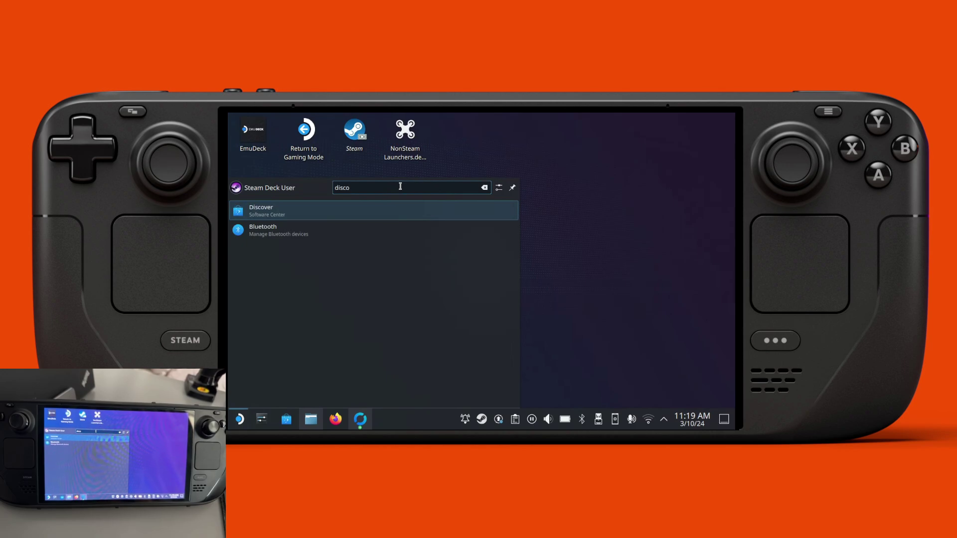
left_click(335, 214)
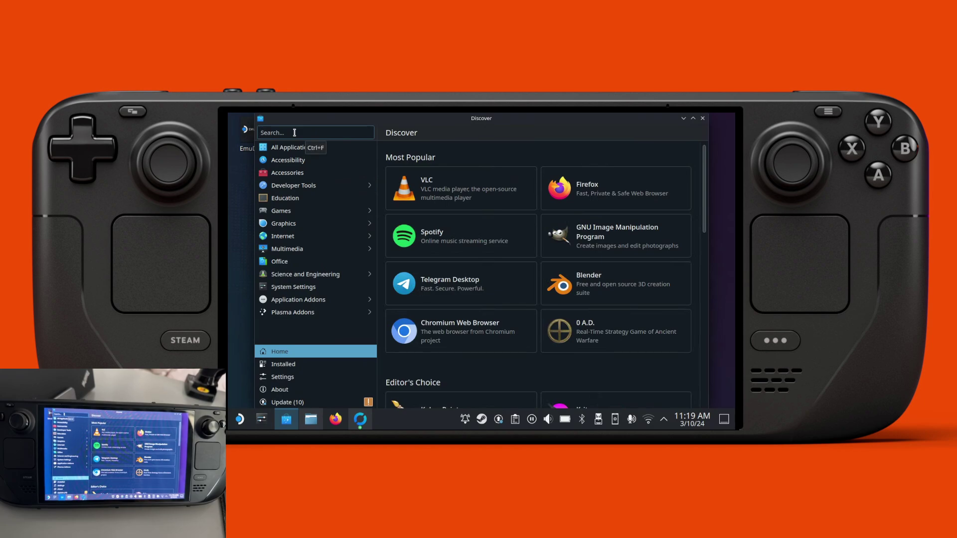
type("sync")
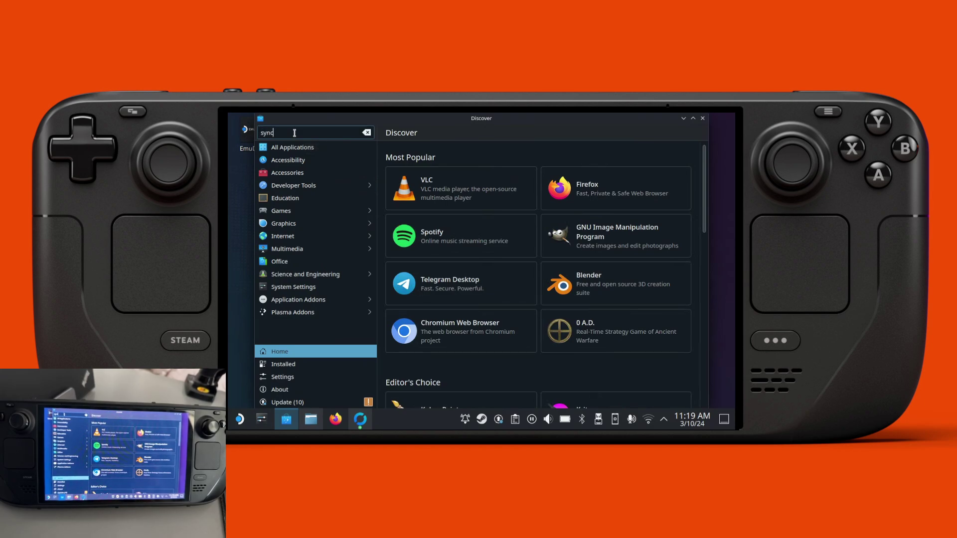
type("thing")
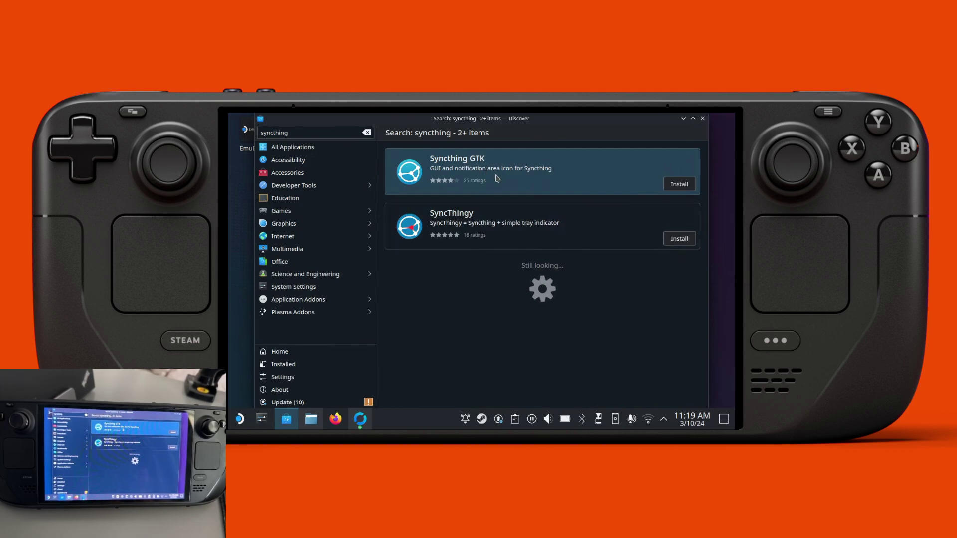
left_click(680, 184)
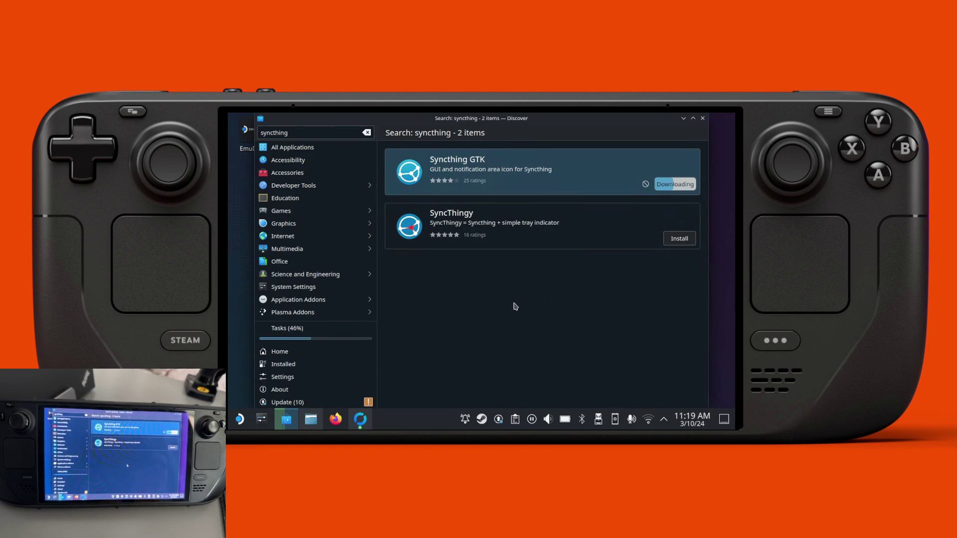
mouse_move(287, 419)
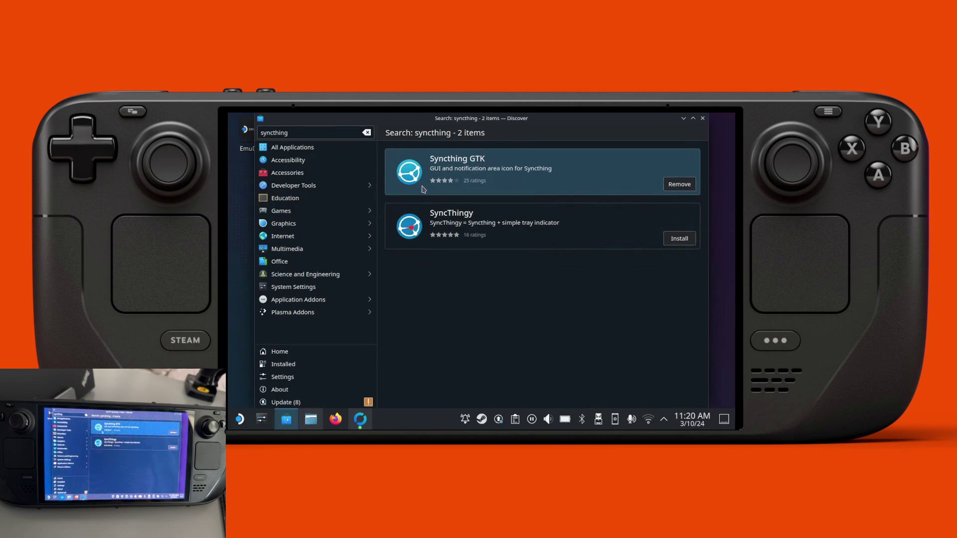
Run Syncthing GTK's first-run wizard, accepting the found daemon and keeping the web UI on localhost
left_click(515, 169)
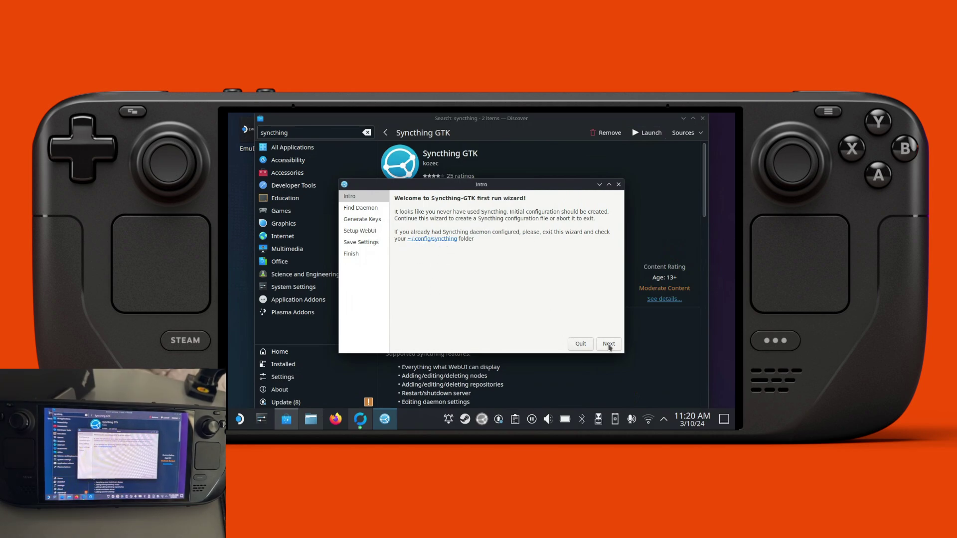
left_click(609, 345)
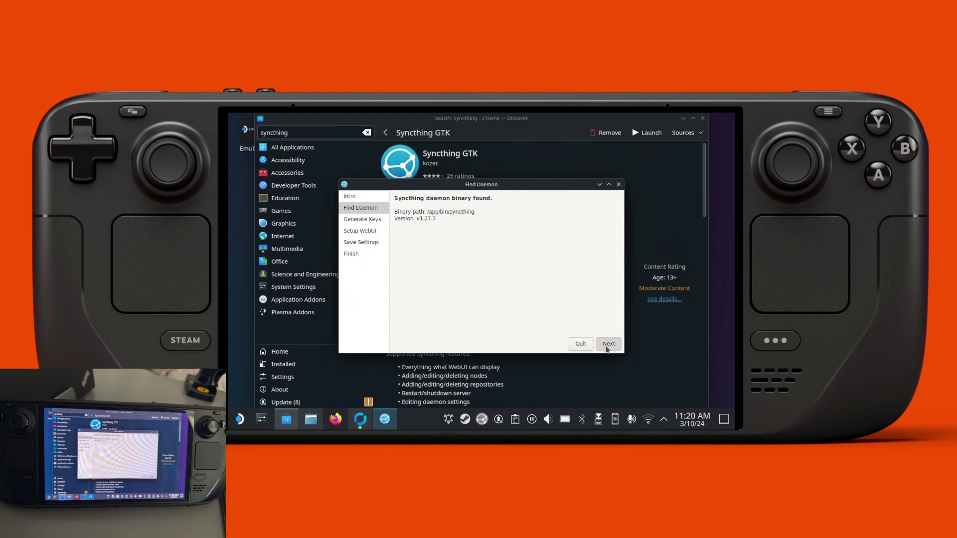
left_click(607, 345)
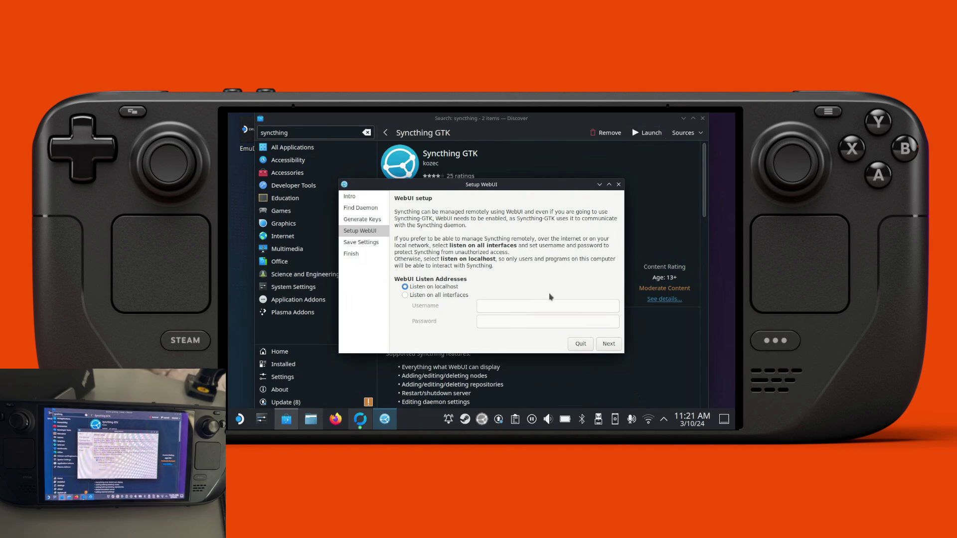
left_click(609, 345)
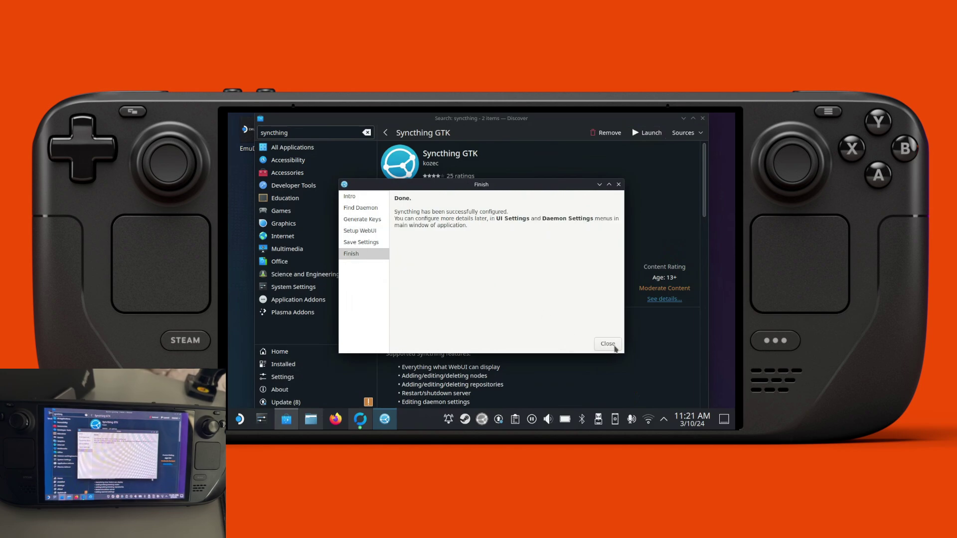
left_click(612, 344)
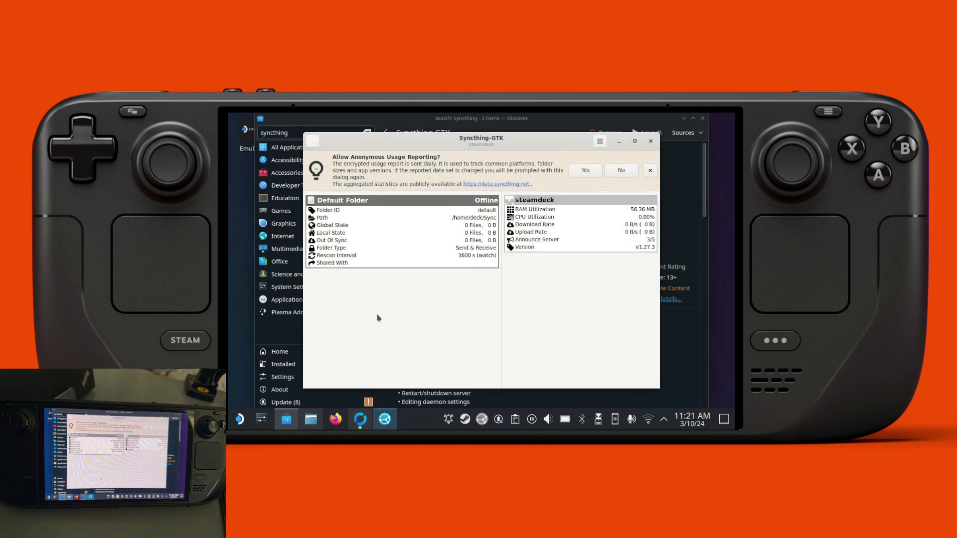
Dismiss the usage-reporting banner, enlarge the window, and open the web interface from the main menu
left_click(650, 170)
left_click_drag(661, 389, 699, 400)
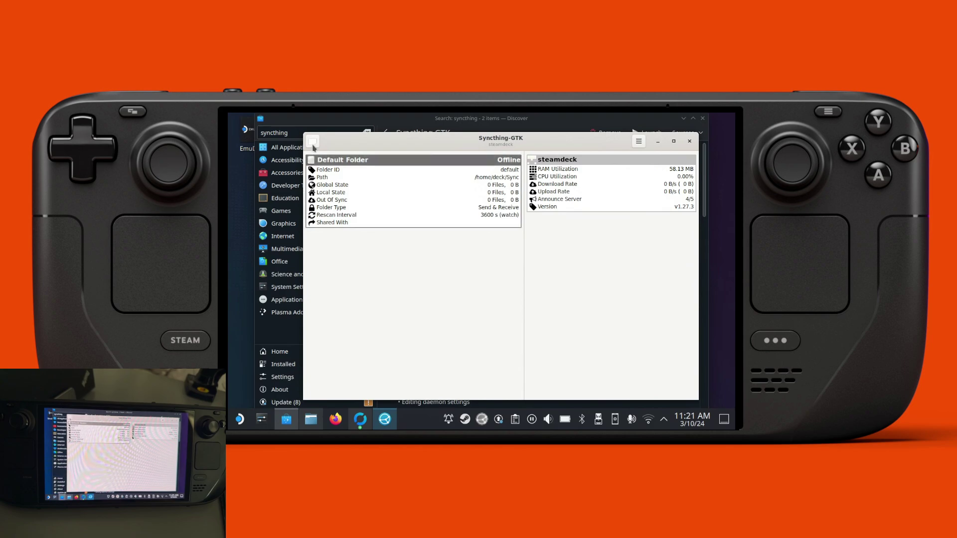
left_click(314, 144)
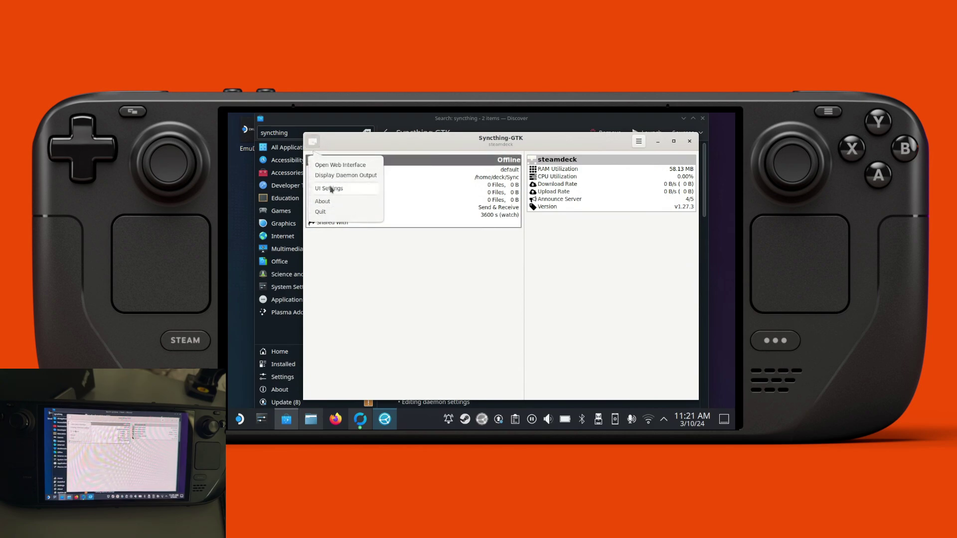
left_click(313, 143)
left_click(313, 144)
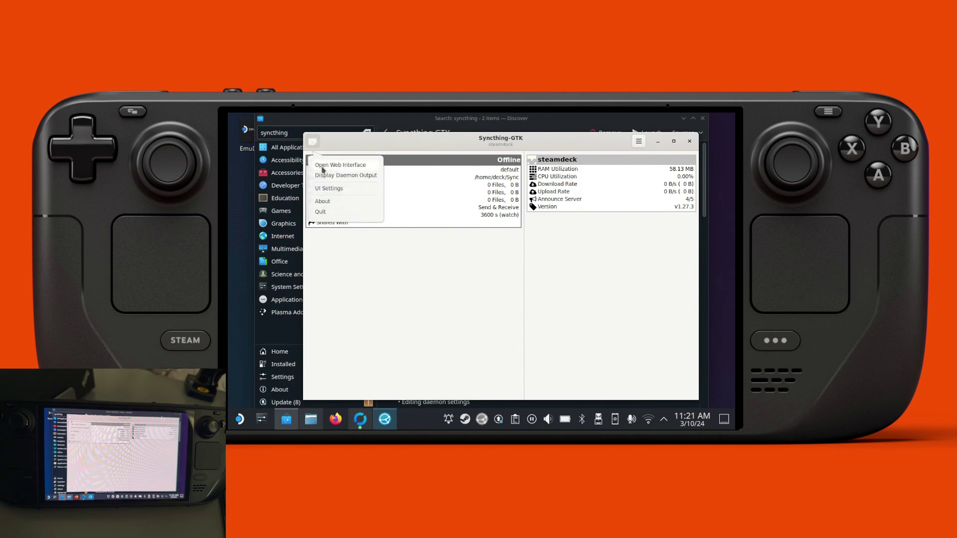
left_click(369, 164)
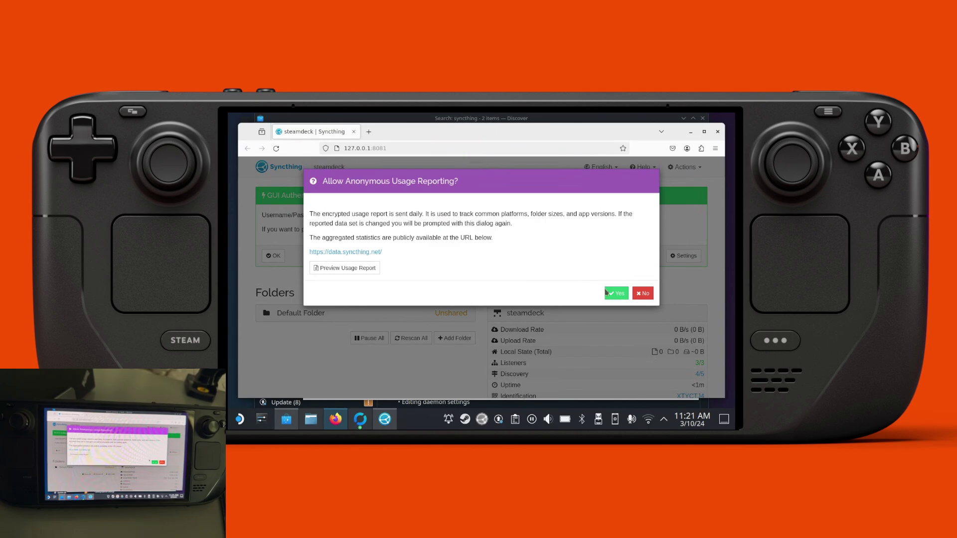
Decline anonymous usage reporting and acknowledge the GUI authentication warning in the web UI
left_click(643, 294)
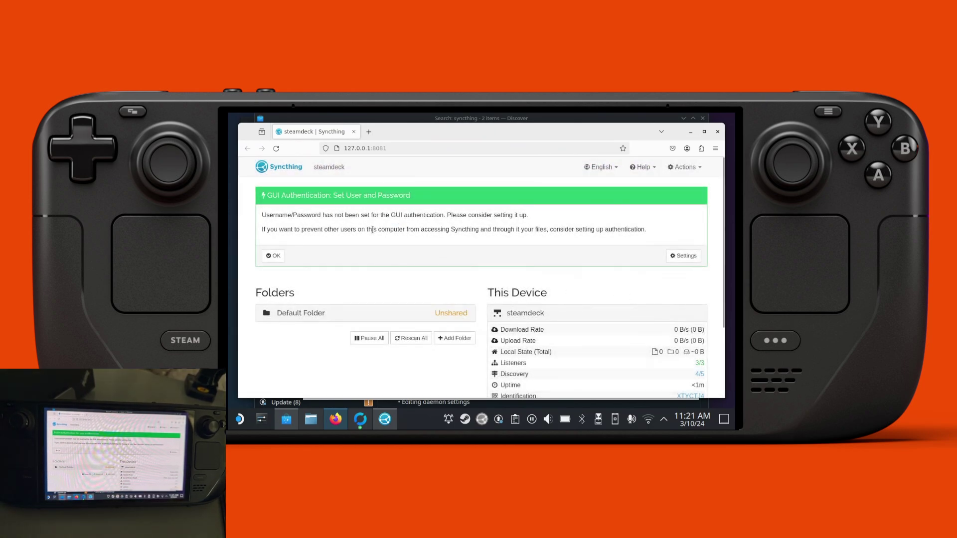
triple_click(269, 216)
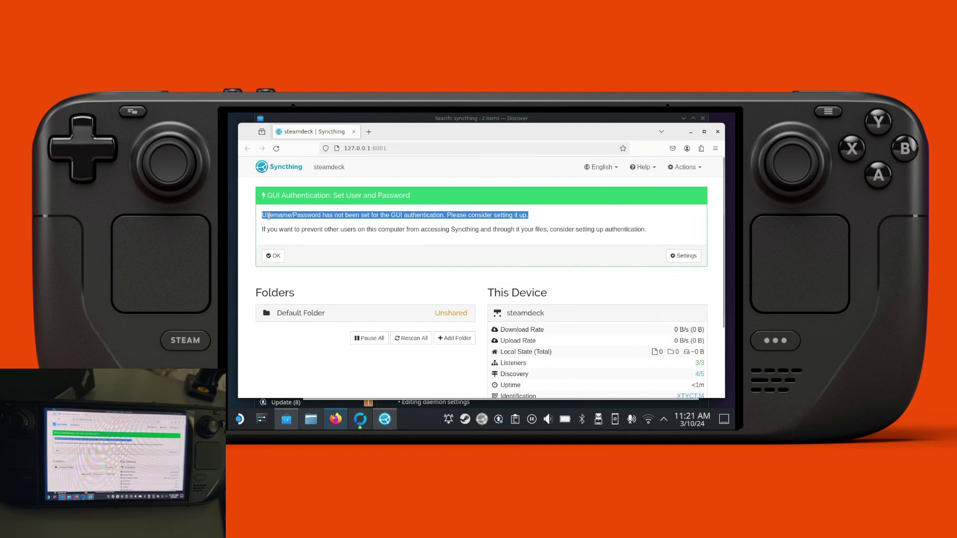
triple_click(328, 231)
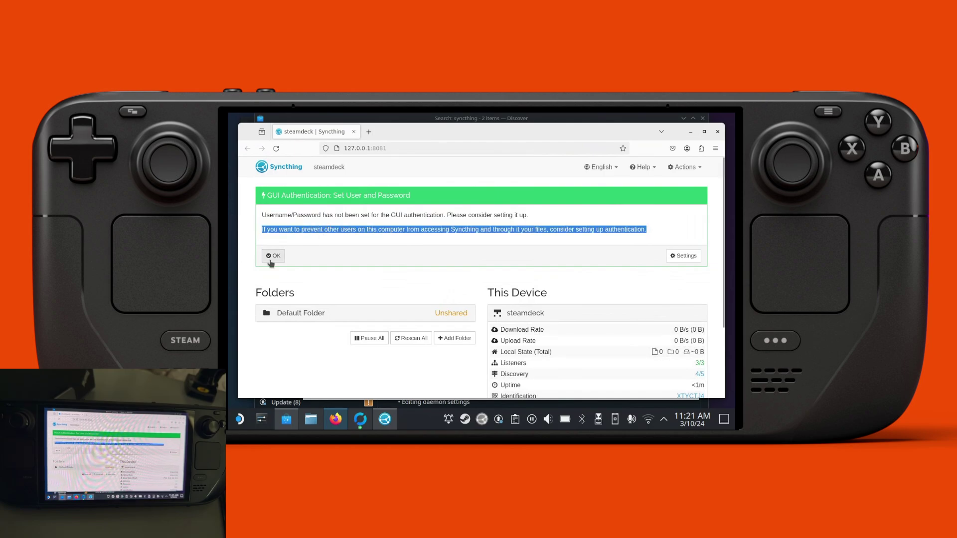
left_click(273, 256)
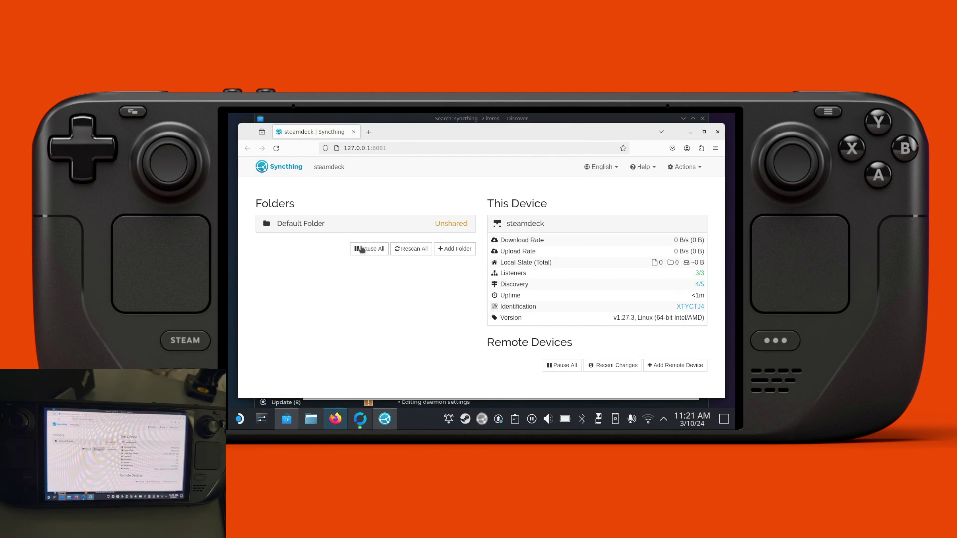
left_click(448, 251)
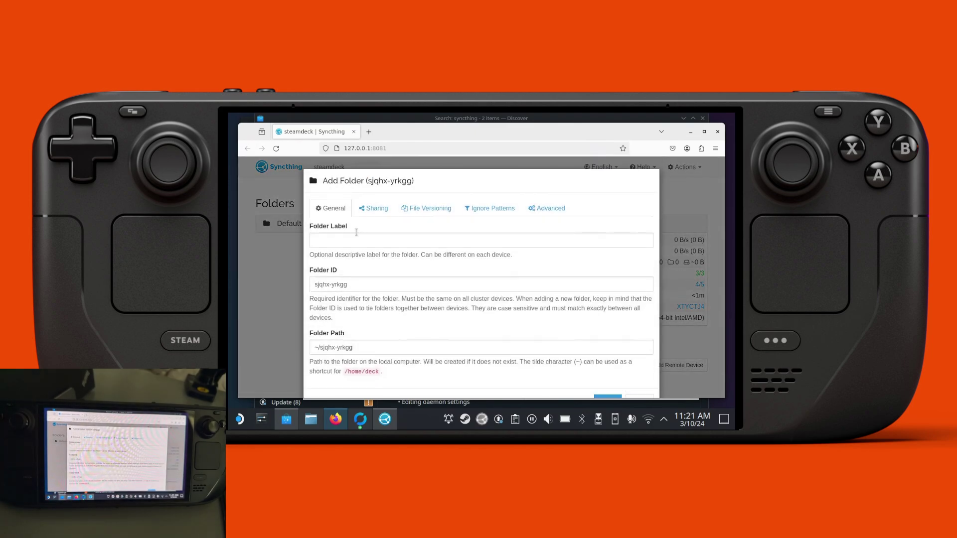
scroll(467, 264, "down", 1)
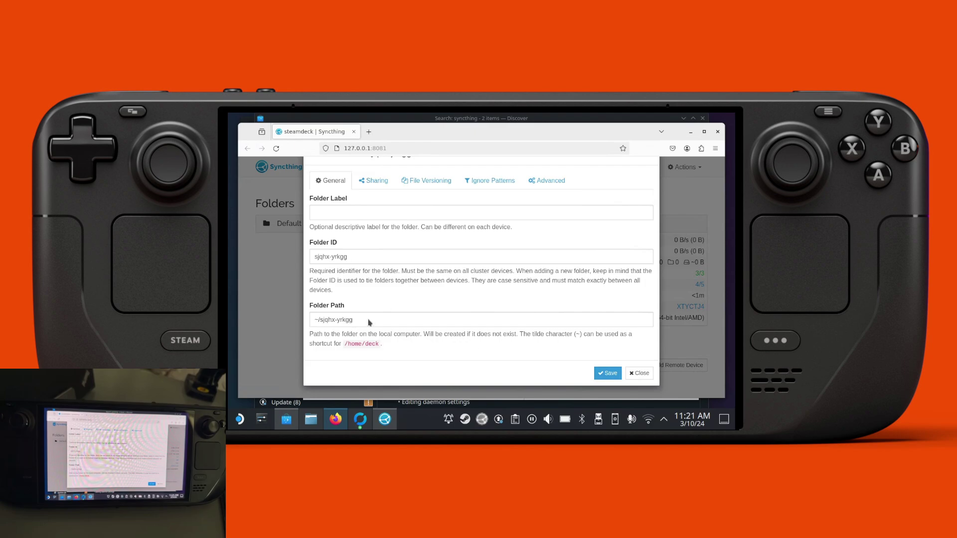
scroll(372, 181, "up", 1)
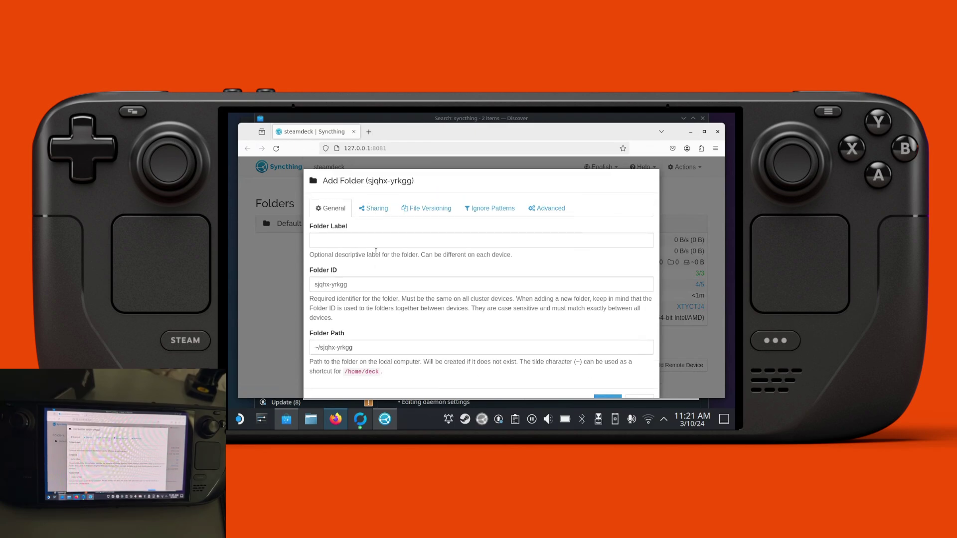
left_click(374, 209)
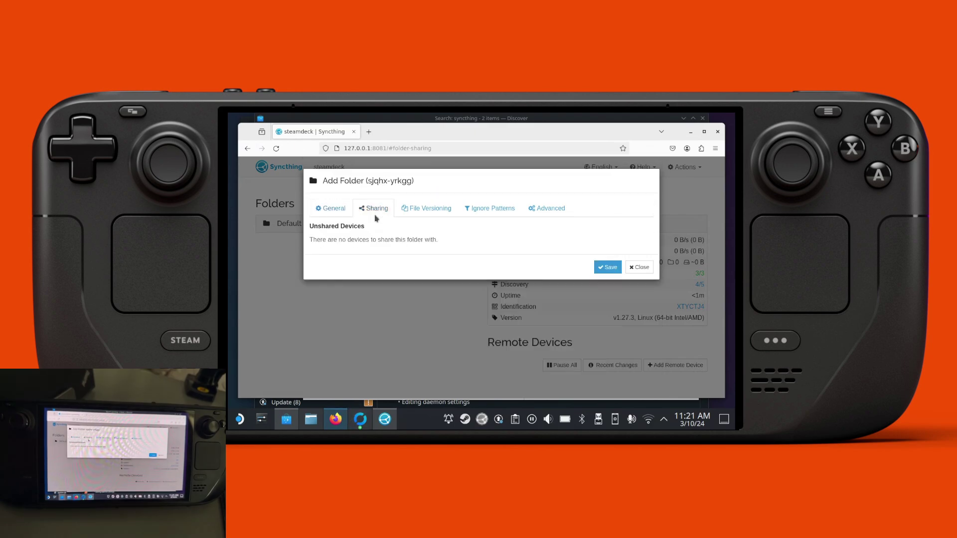
left_click(415, 209)
left_click(472, 209)
left_click(546, 208)
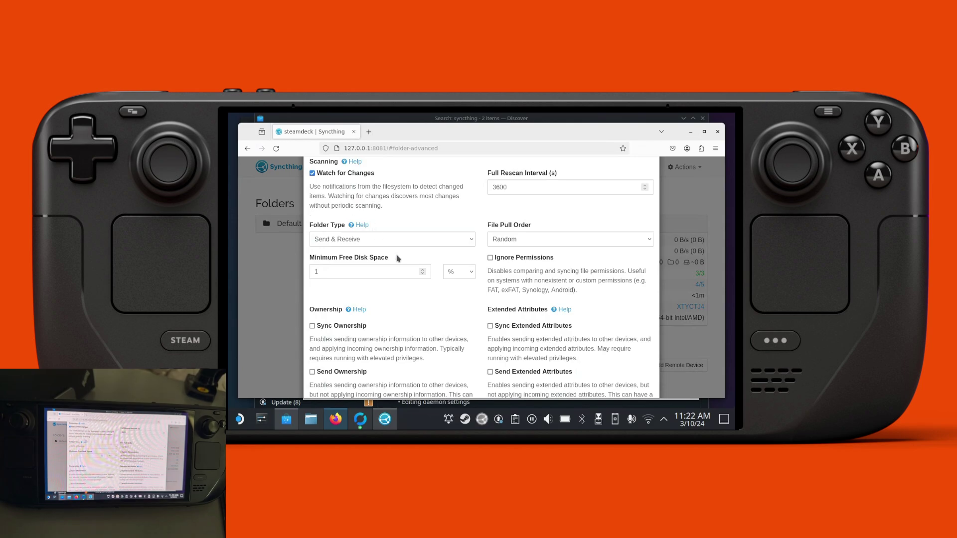
scroll(592, 365, "down", 3)
left_click(640, 373)
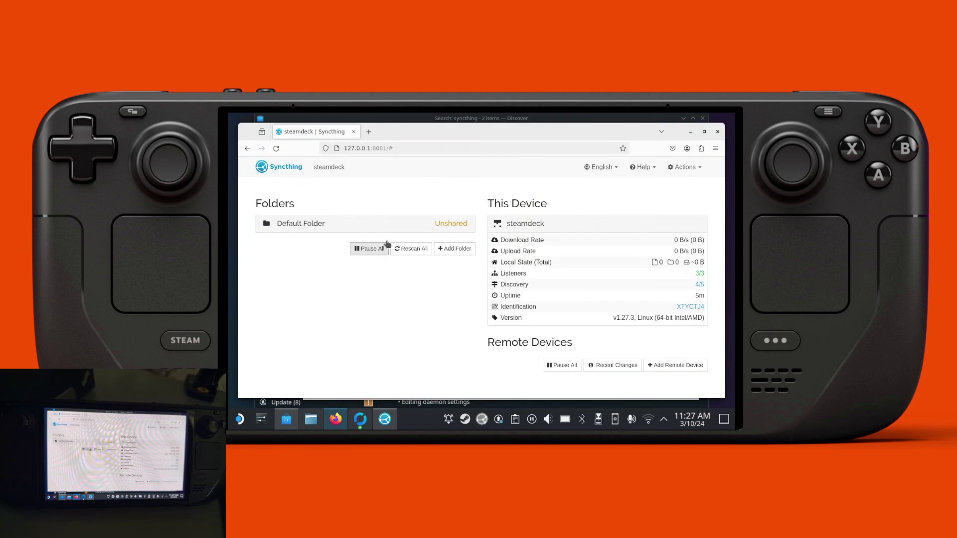
Add and save a folder with path /run/media/deck/sdeck/Emulation/saves/yuzu/saves/ copied from Dolphin
left_click(446, 254)
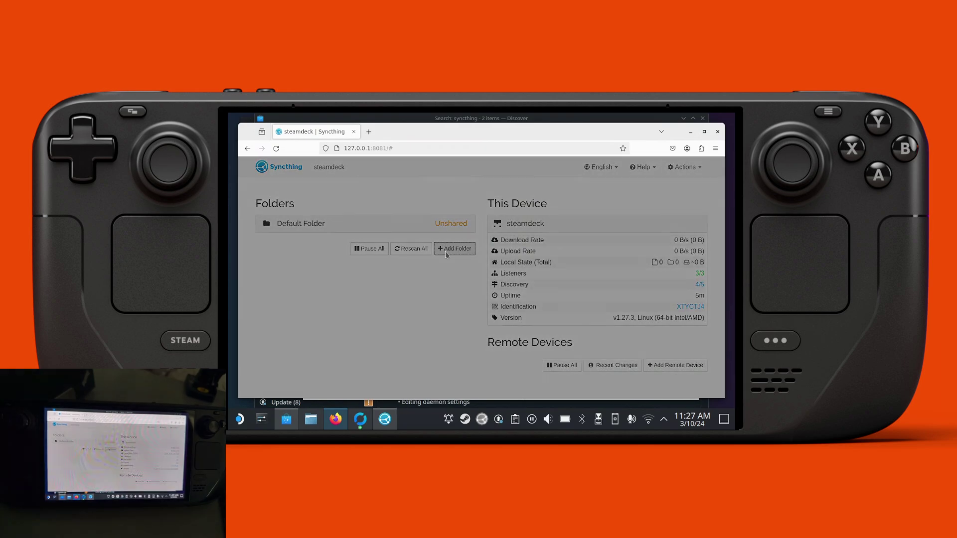
scroll(455, 364, "down", 1)
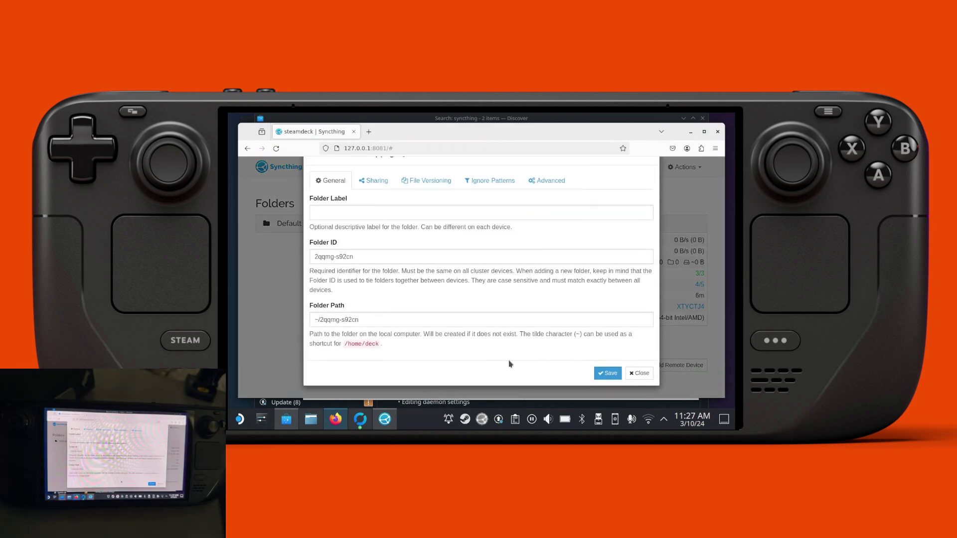
left_click_drag(362, 320, 285, 316)
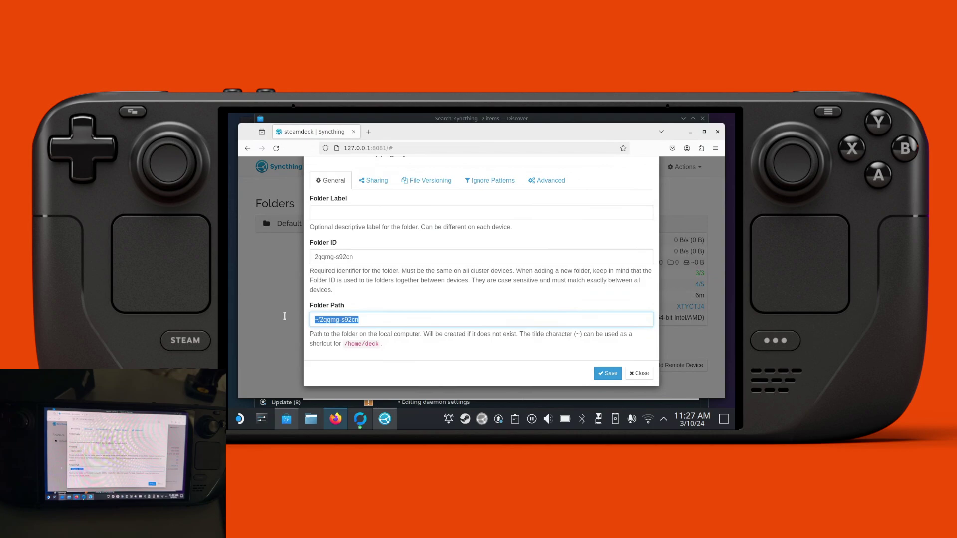
left_click(312, 419)
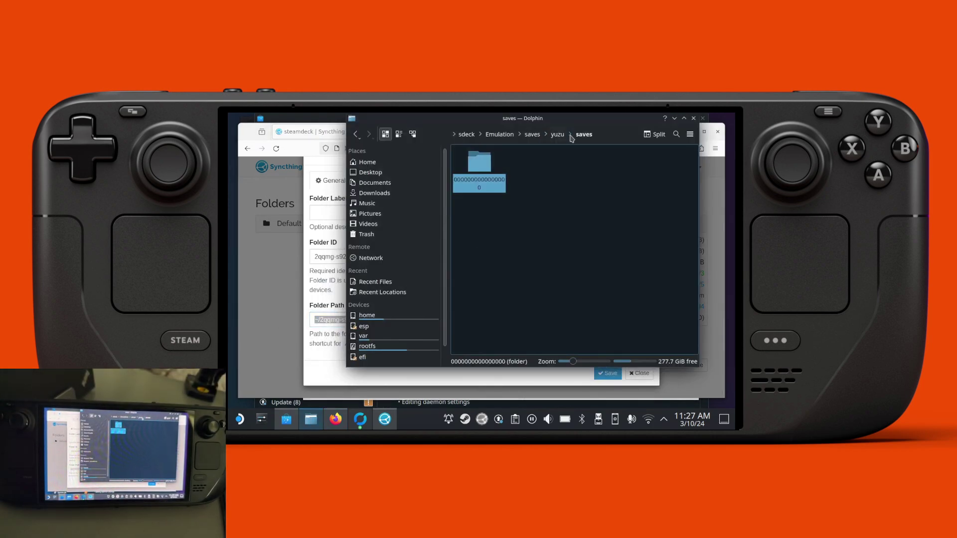
left_click(603, 133)
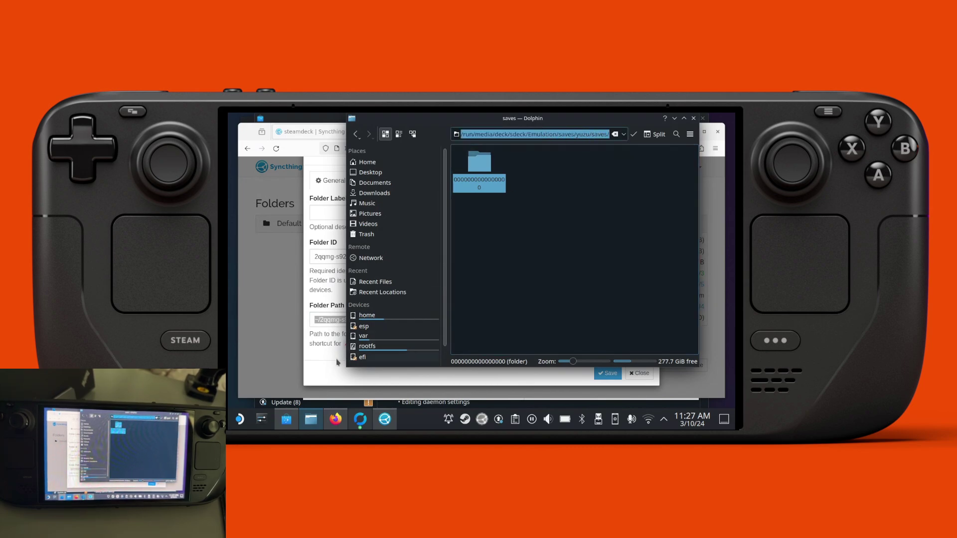
left_click(349, 320)
type("/run/media/deck/sdeck/Emulation/saves/yuzu/saves/")
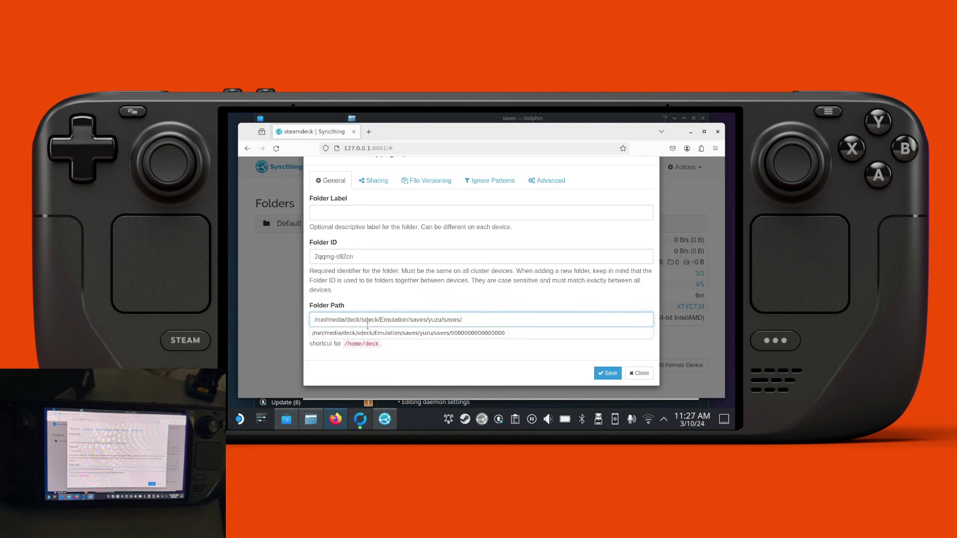
left_click(608, 373)
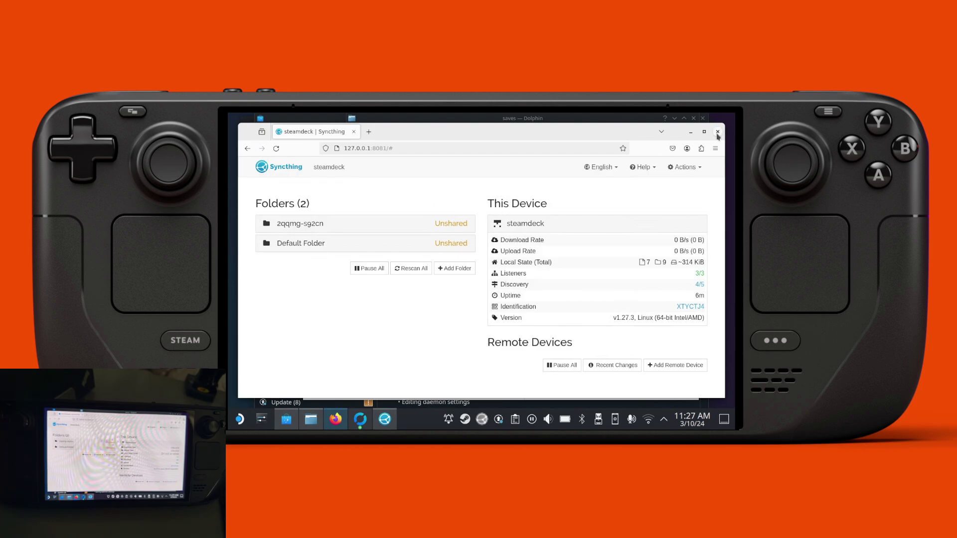
Close Firefox, Dolphin and the Syncthing-GTK window to return to Discover's Syncthing GTK page
left_click(691, 132)
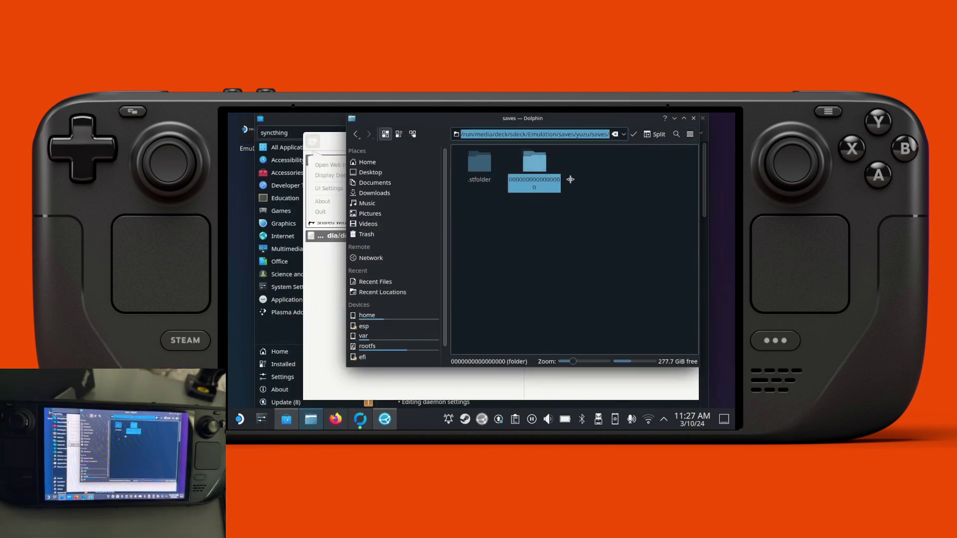
left_click(675, 118)
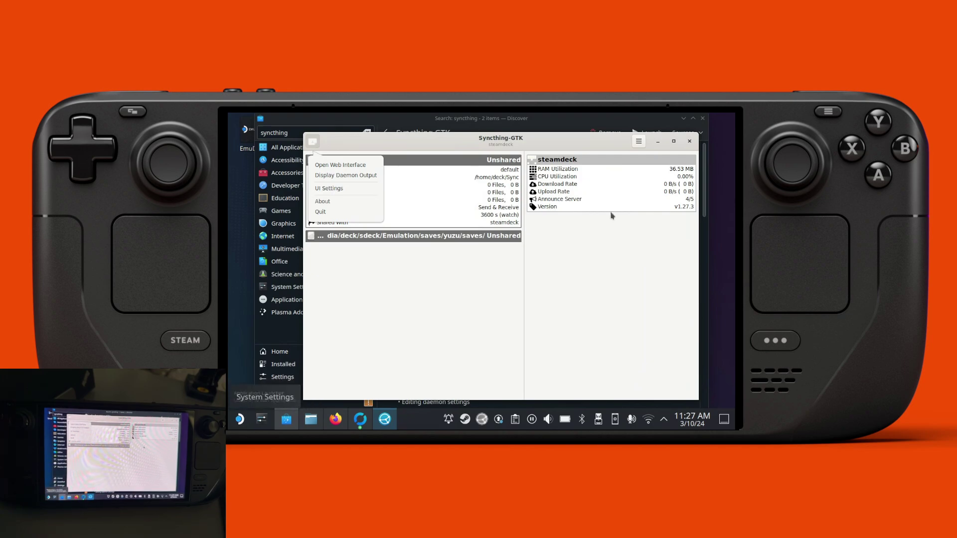
left_click(552, 225)
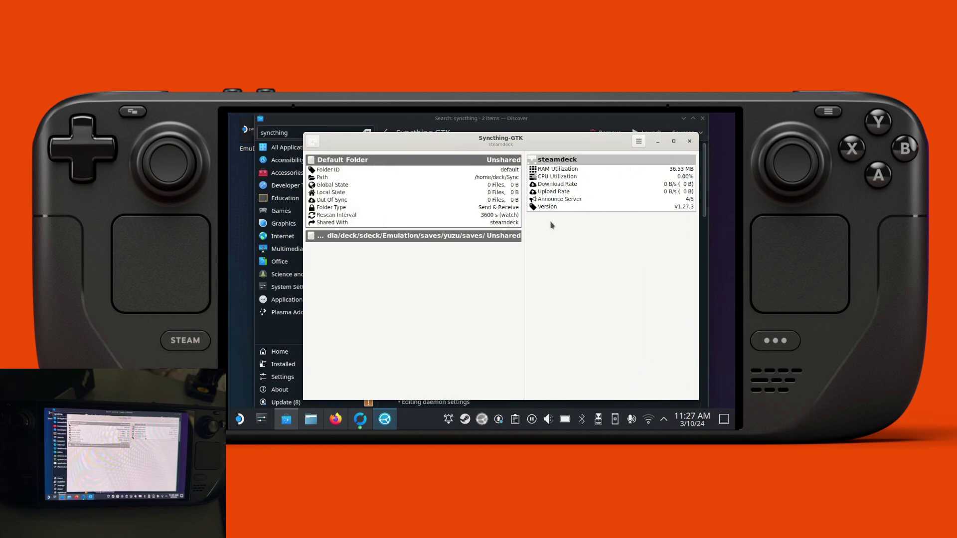
left_click(658, 141)
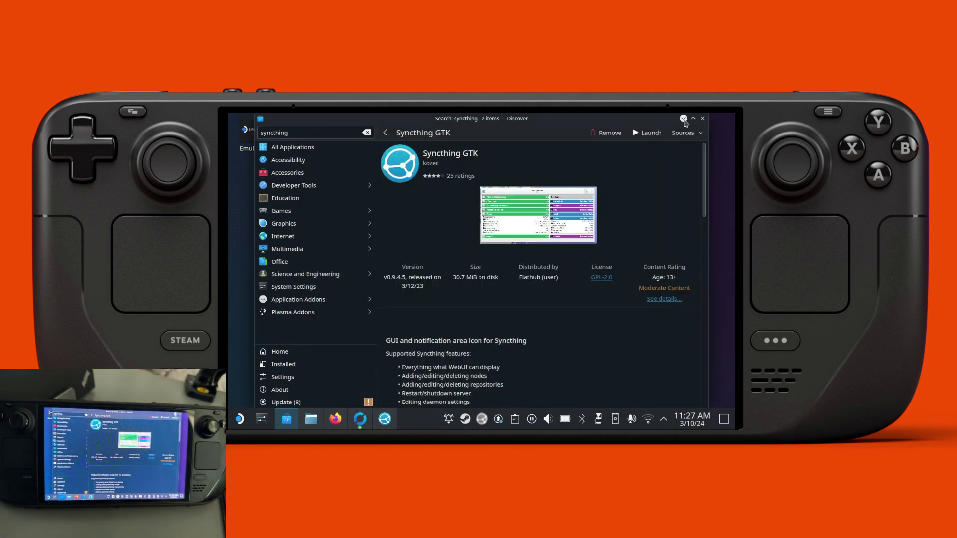
Close the remaining windows including Discover, then launch Konsole from a 'com' launcher search
left_click(694, 118)
left_click(659, 136)
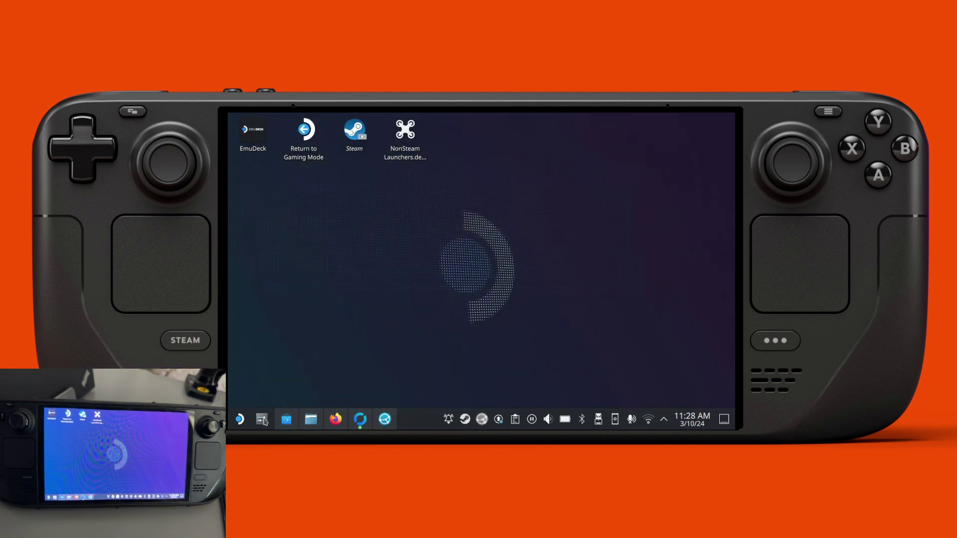
left_click(240, 420)
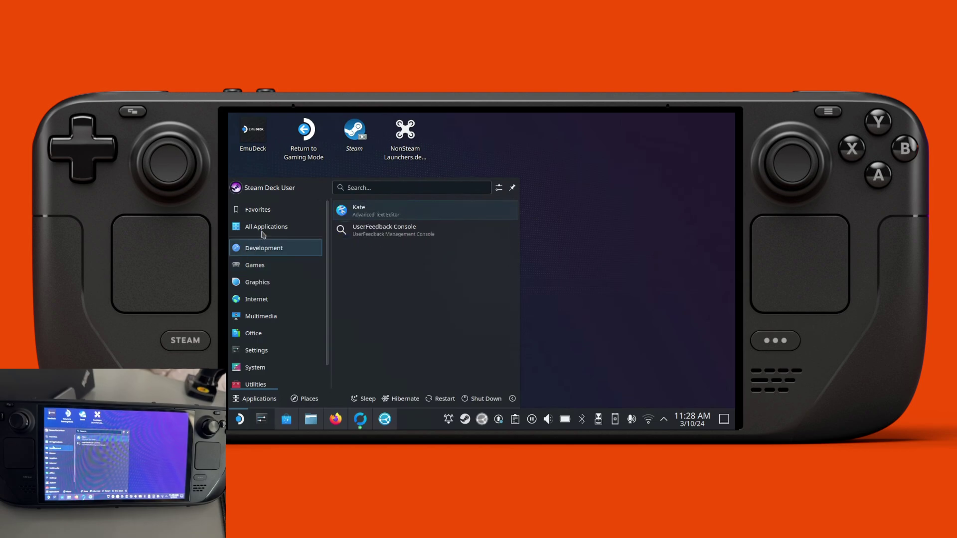
mouse_move(269, 289)
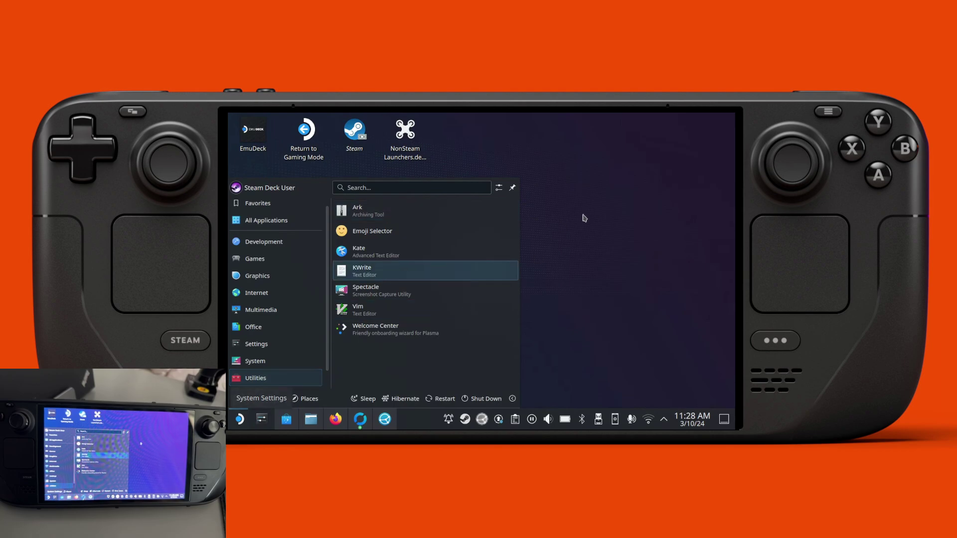
left_click(291, 162)
left_click(239, 420)
type("com")
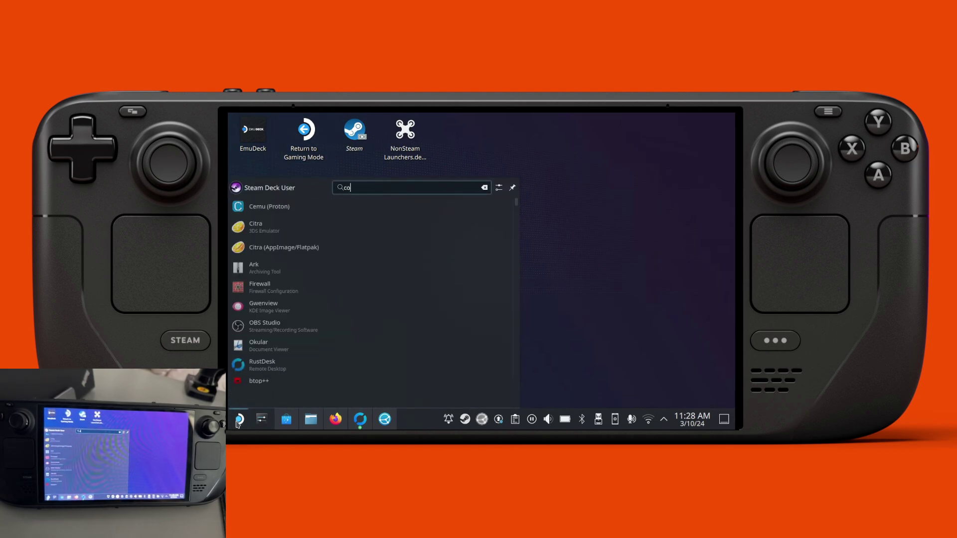
left_click(305, 221)
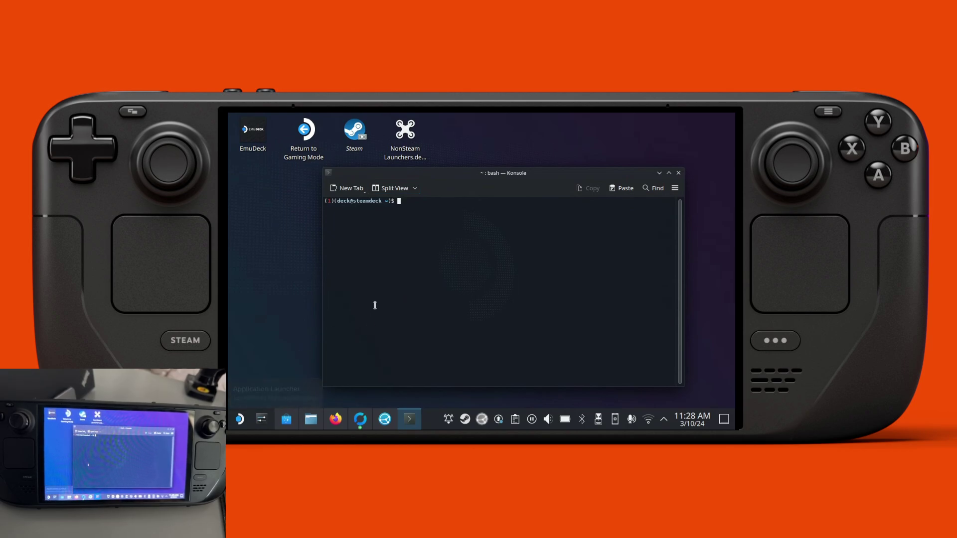
Run 'vi syncThing.service', then fall back to typing 'nano syncThing.service' when vi is missing
type("vi")
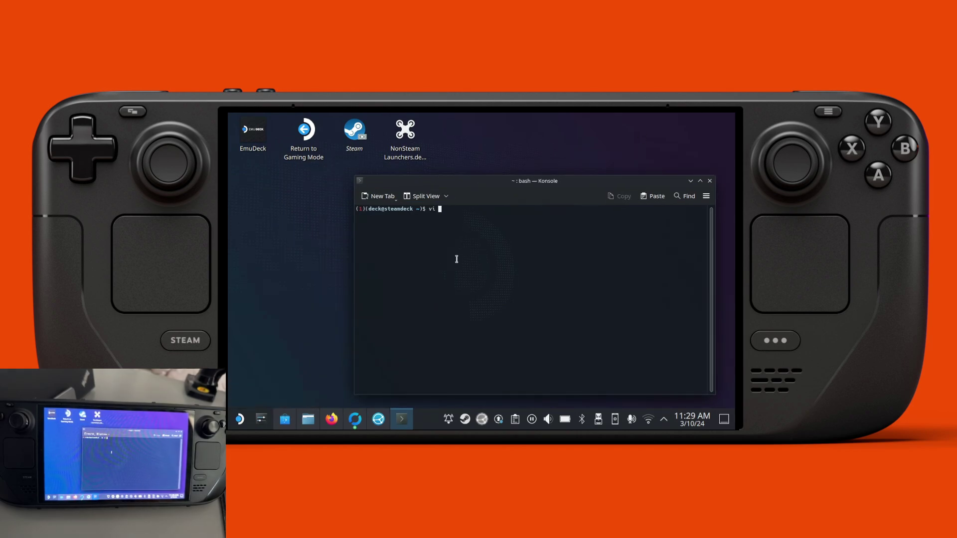
type("syncthi")
key("BackSpace")
key("BackSpace")
key("BackSpace")
key("BackSpace")
type("Thing.servb")
key("BackSpace")
key("BackSpace")
key("BackSpace")
key("Return")
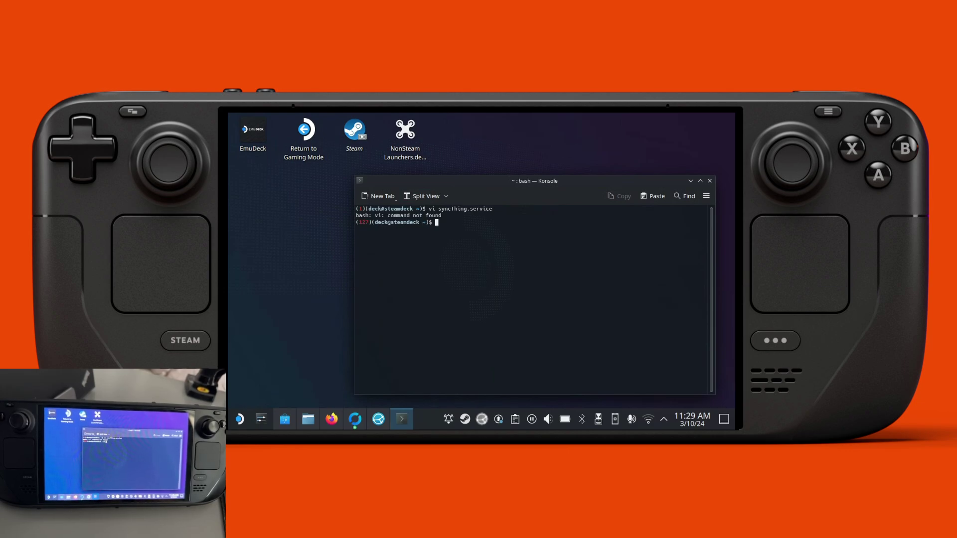
type("nano syncThing.service")
Open syncThing.service in nano, then launch KWrite via a 'note' launcher search
key("Return")
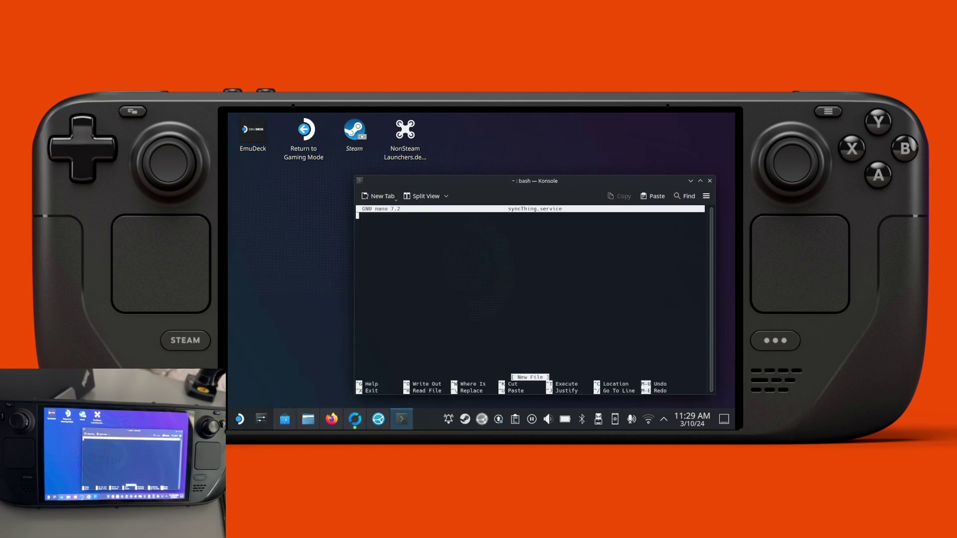
left_click_drag(466, 188, 452, 163)
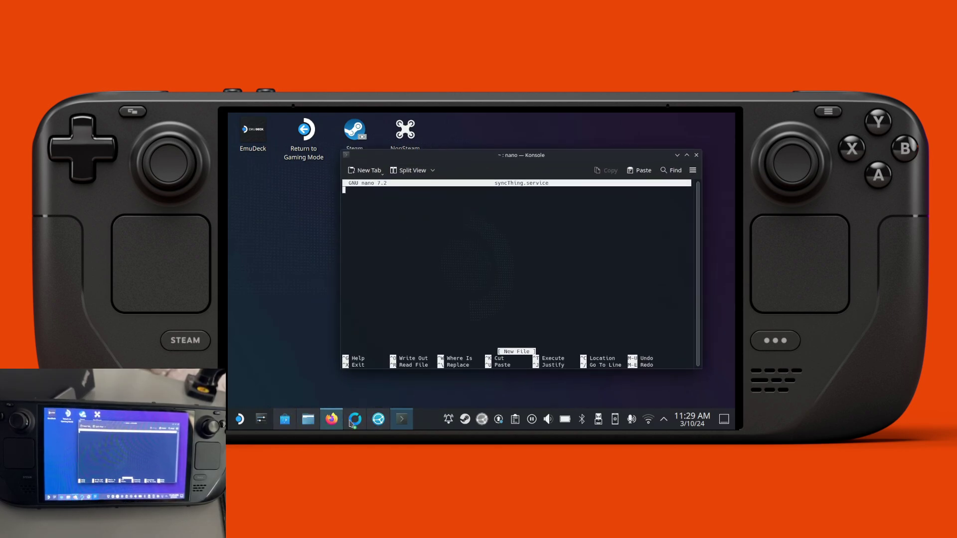
mouse_move(382, 421)
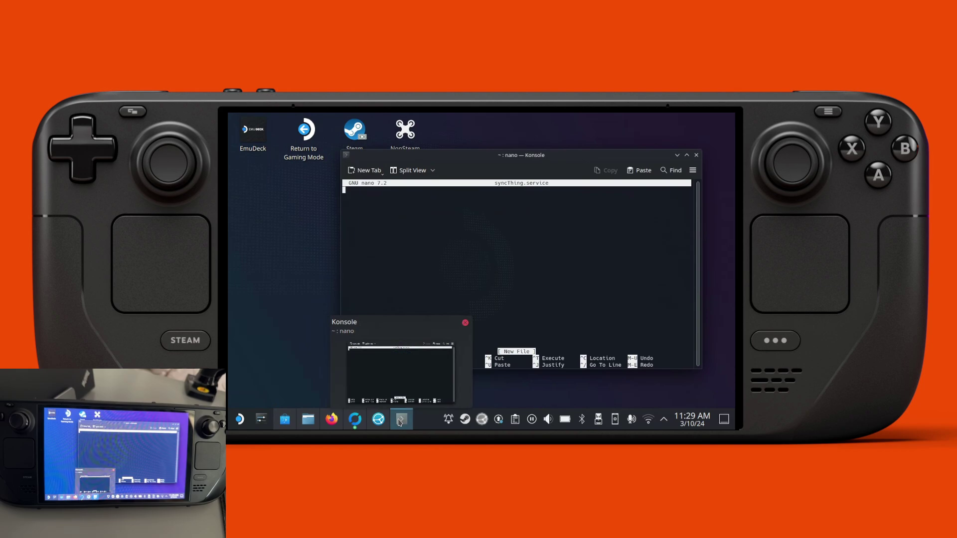
mouse_move(351, 418)
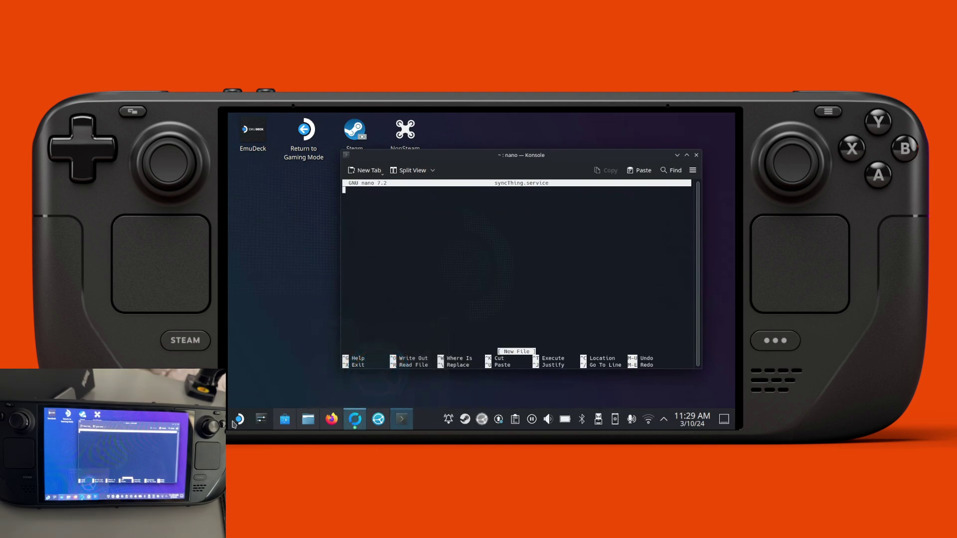
left_click(239, 420)
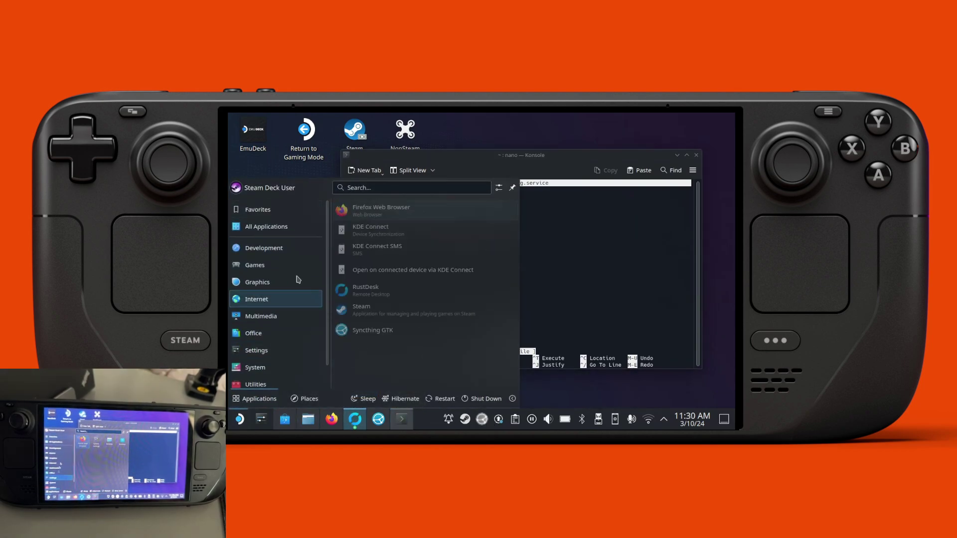
mouse_move(298, 280)
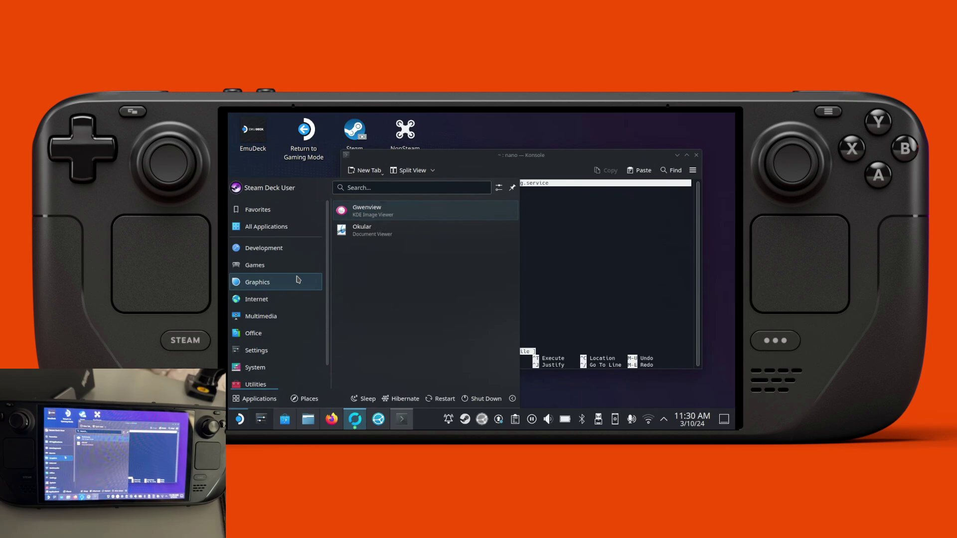
type("g")
key("BackSpace")
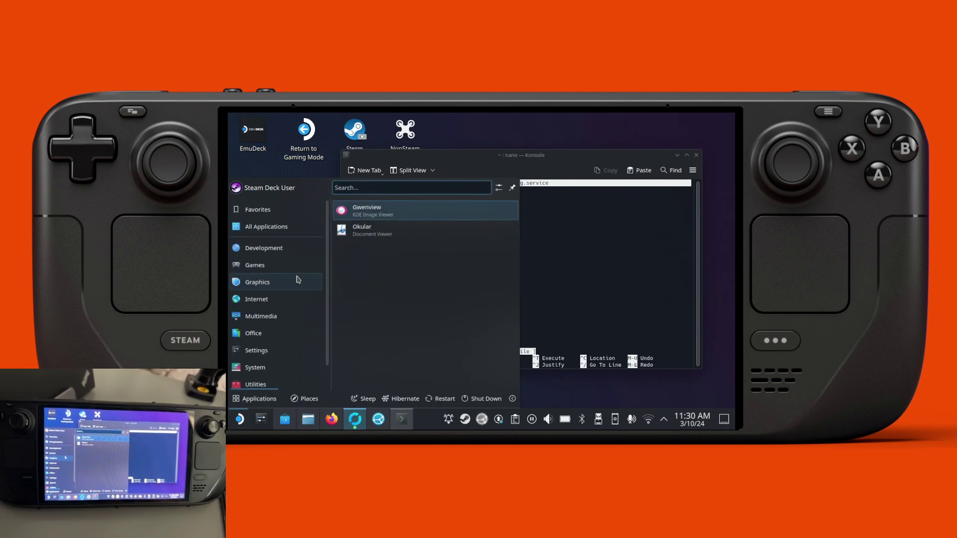
type("note")
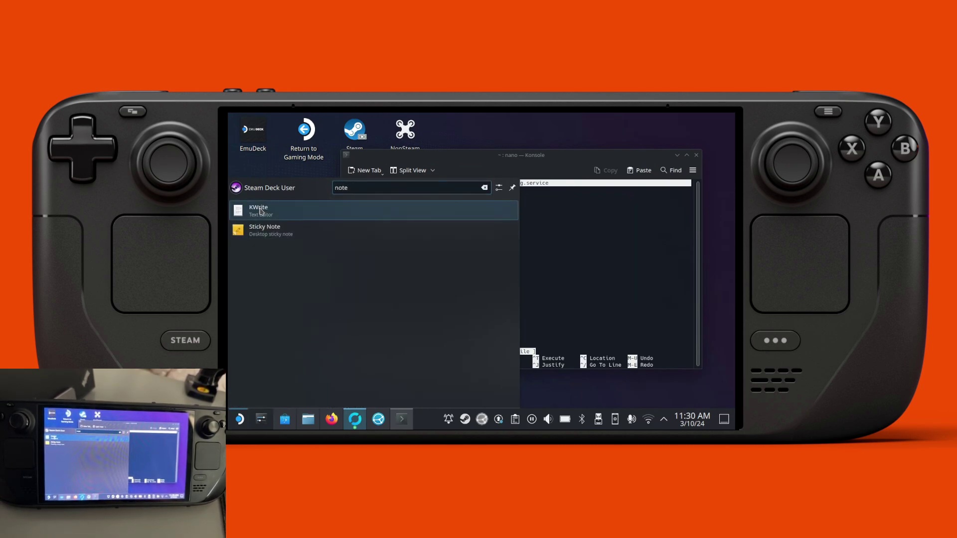
left_click(260, 211)
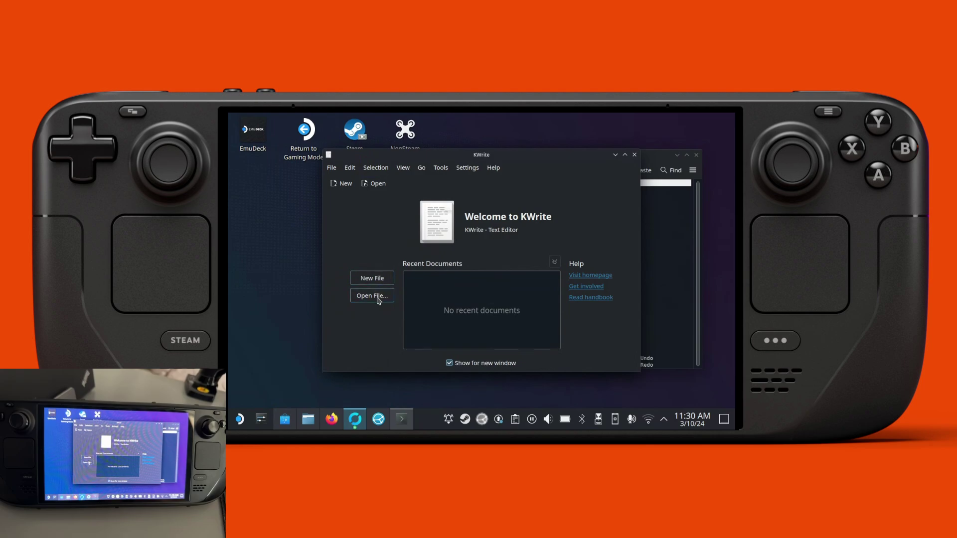
Close the empty KWrite welcome window and bring back the KWrite window holding the unit file
left_click(332, 167)
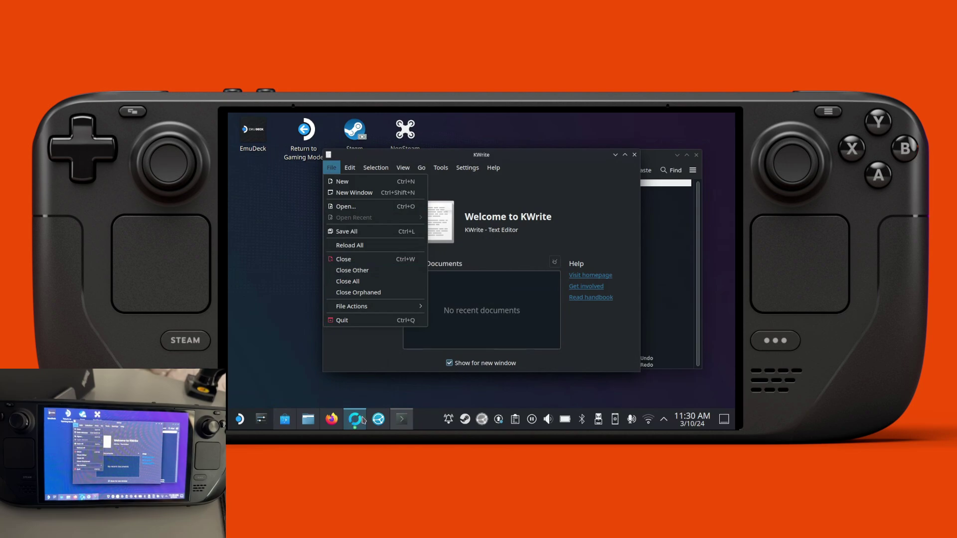
left_click(448, 421)
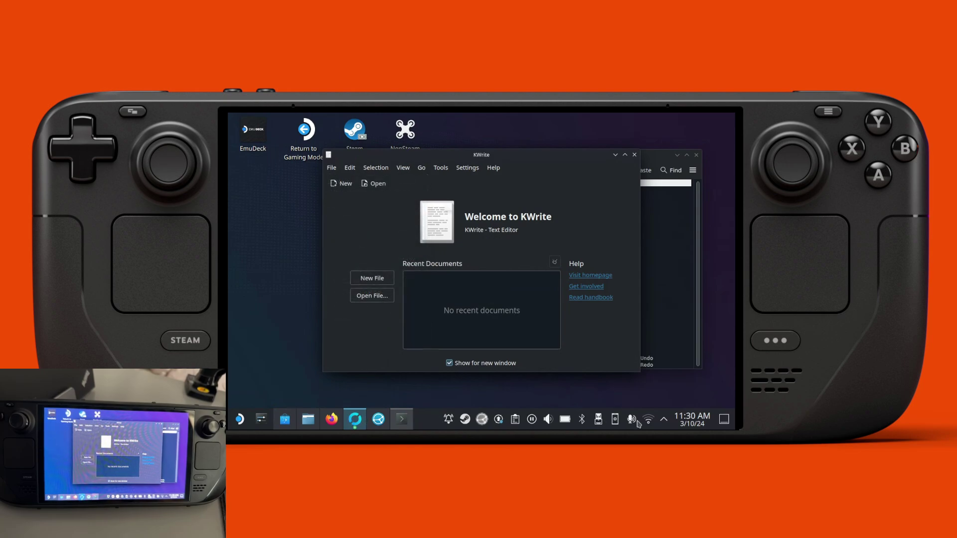
left_click(664, 419)
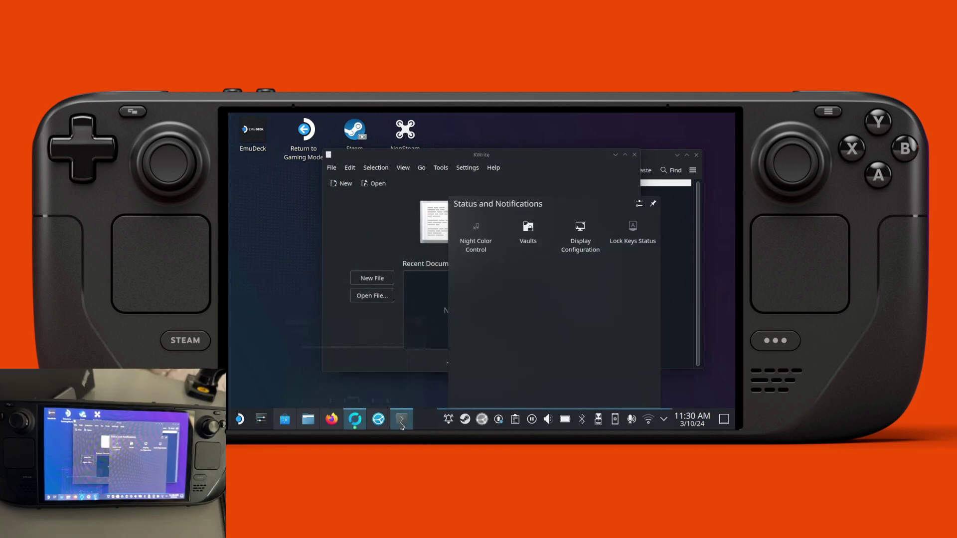
left_click(380, 421)
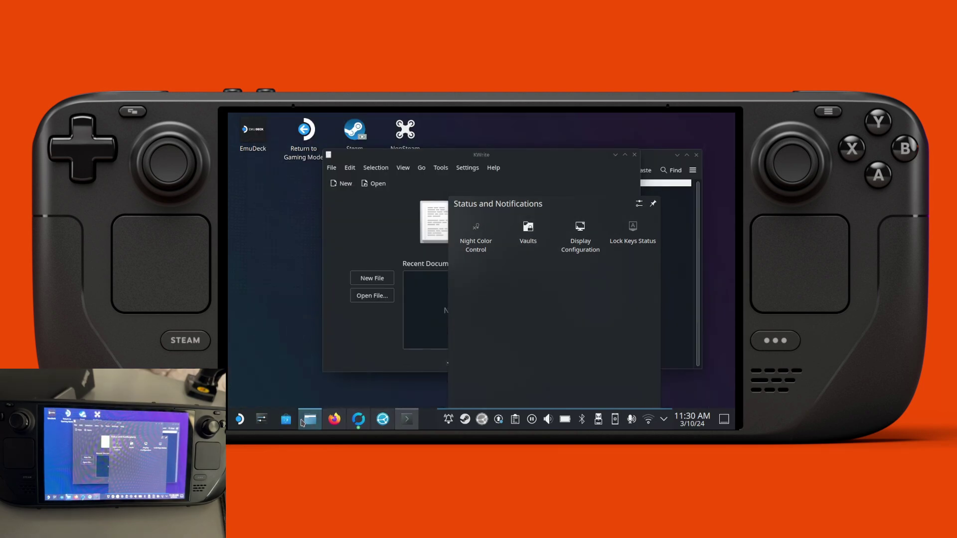
mouse_move(315, 425)
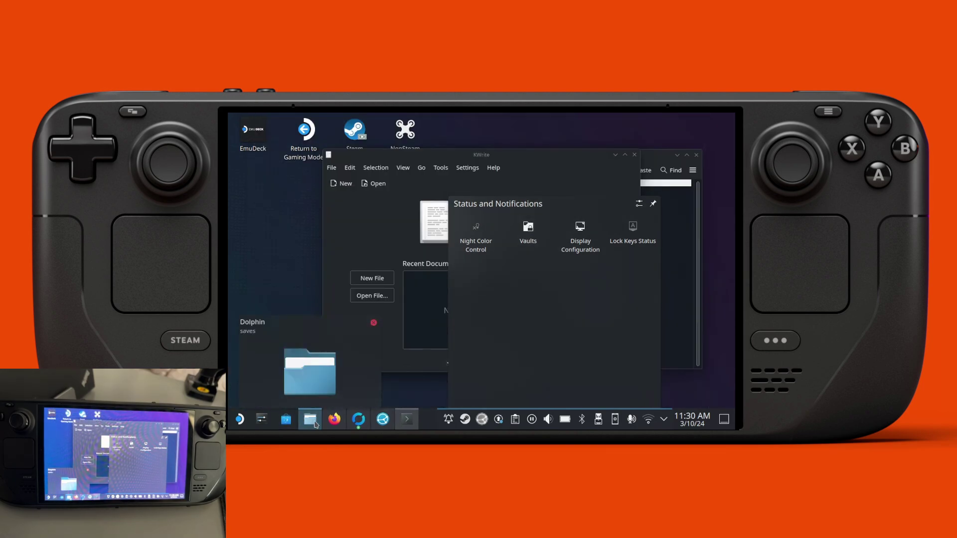
left_click(375, 324)
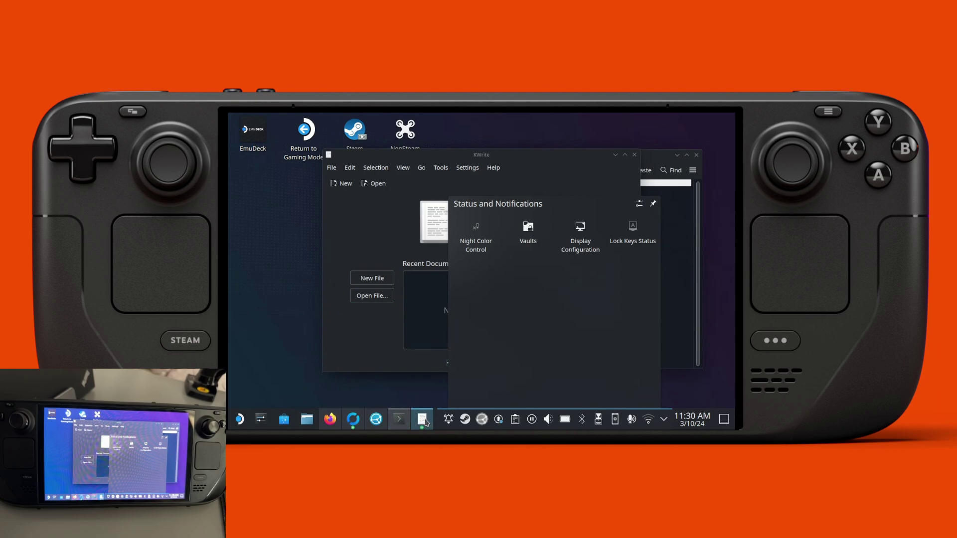
left_click(618, 196)
left_click(635, 155)
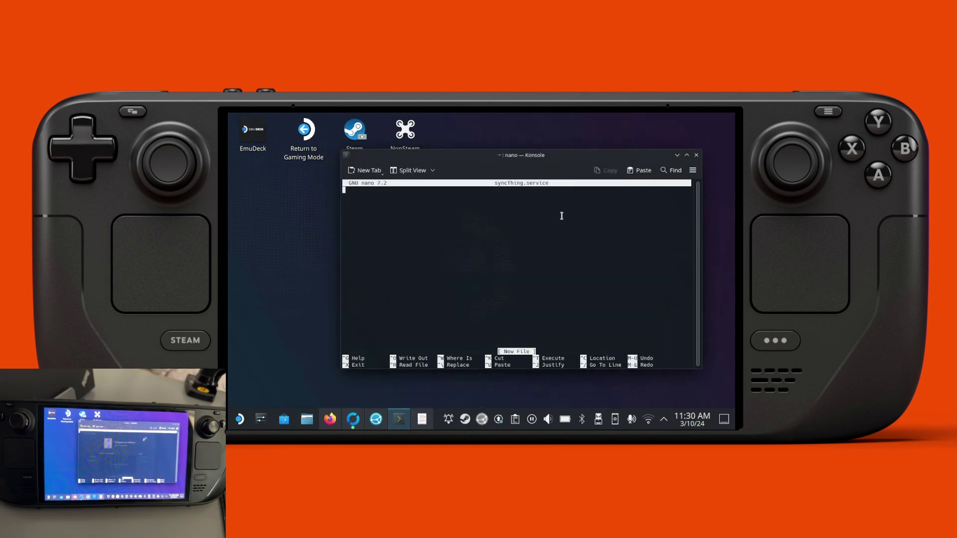
left_click(423, 420)
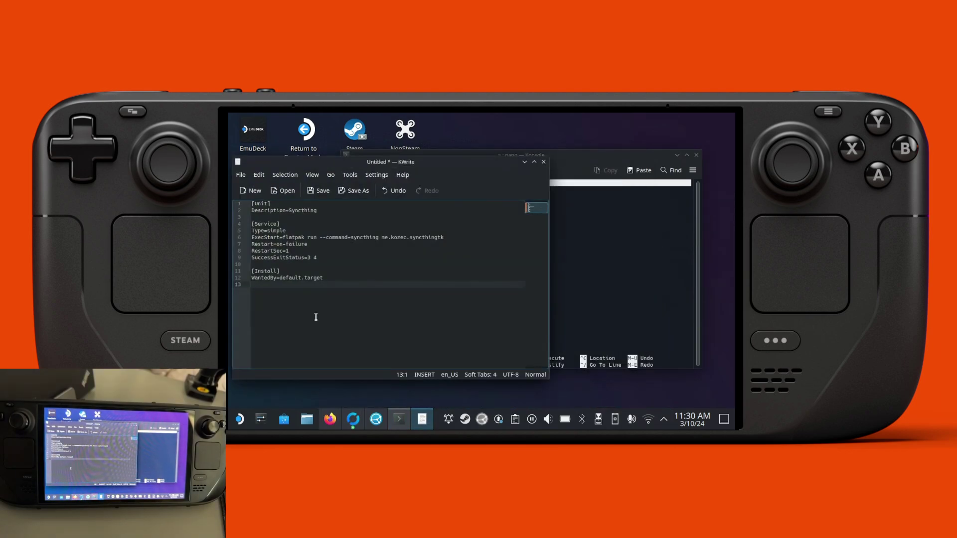
Select all twelve lines of the Syncthing unit file in KWrite and copy them
left_click_drag(333, 277, 251, 201)
left_click(282, 238)
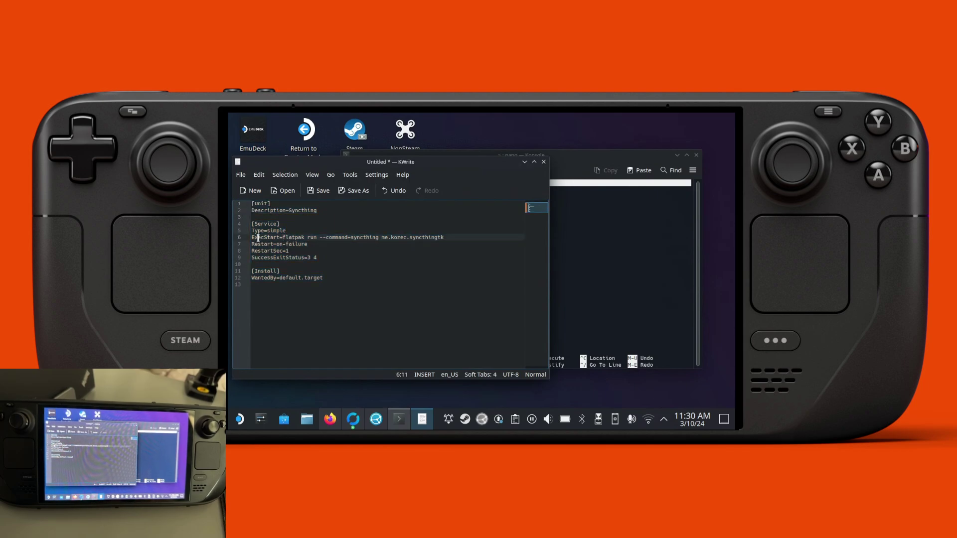
left_click_drag(257, 238, 435, 241)
left_click(375, 258)
left_click_drag(374, 278, 255, 205)
right_click(264, 213)
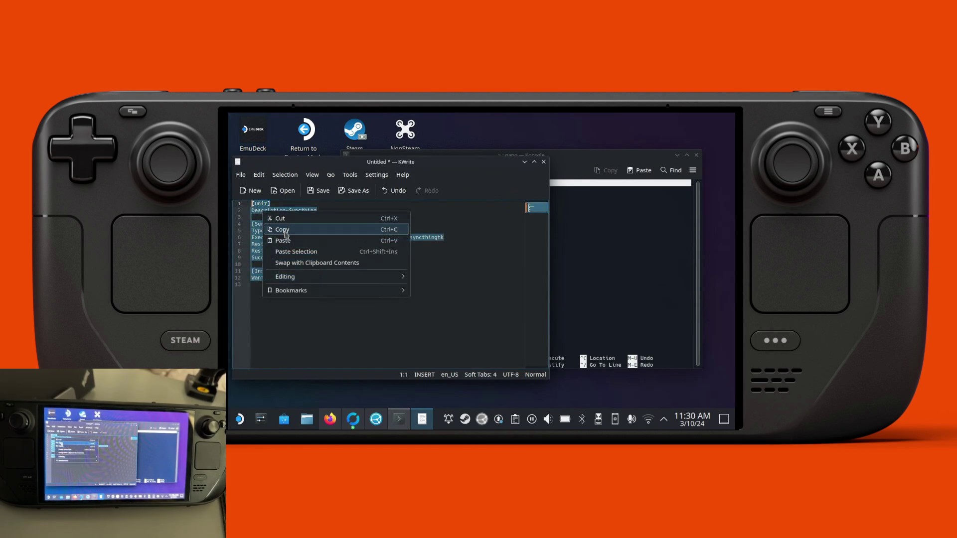
left_click(279, 229)
Paste the copied unit text into the nano buffer in Konsole
left_click(648, 290)
right_click(465, 231)
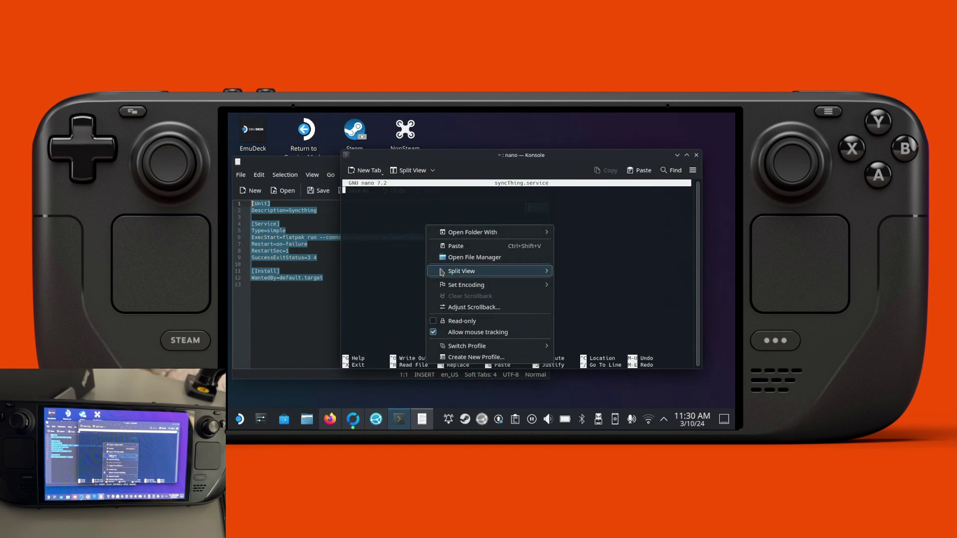
left_click(456, 246)
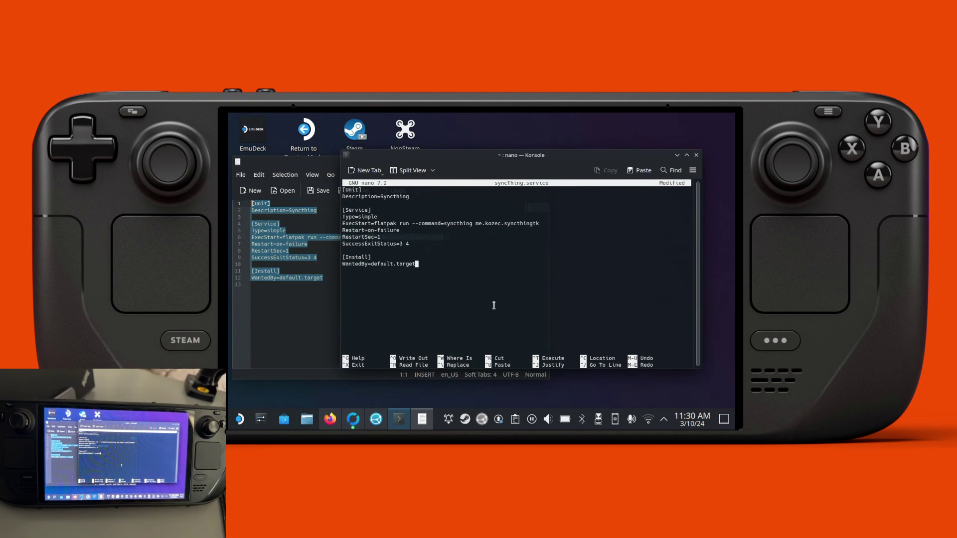
Write the nano buffer to syncThing.service with Ctrl+O, then exit nano
key("ctrl+o")
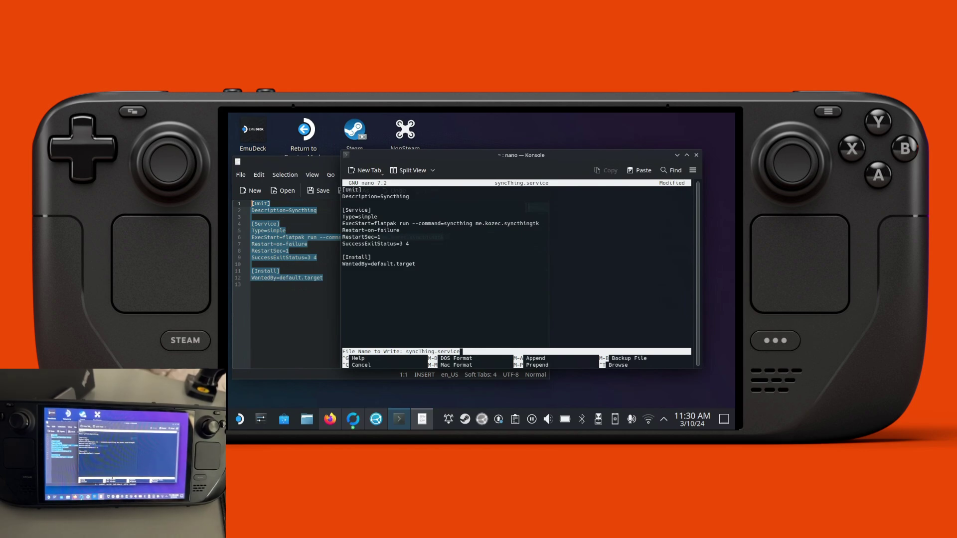
key("Return")
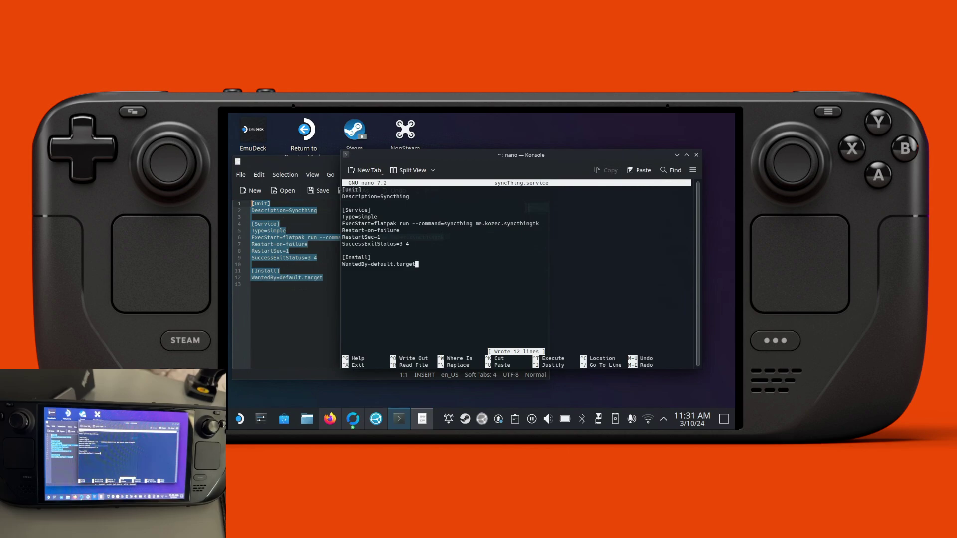
key("ctrl+x")
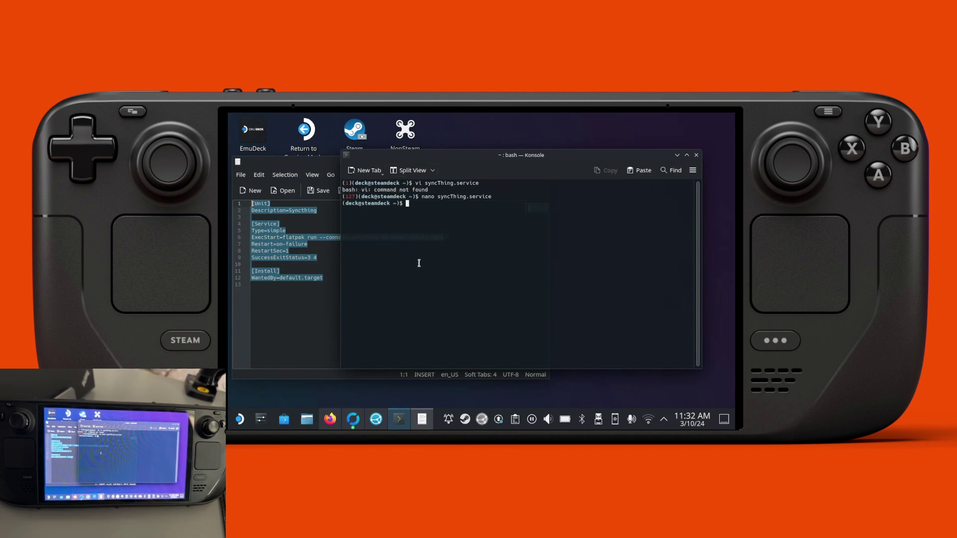
Check the current directory with pwd, then select syncThing.service in Dolphin's /home/deck folder
type("pwd")
key("Return")
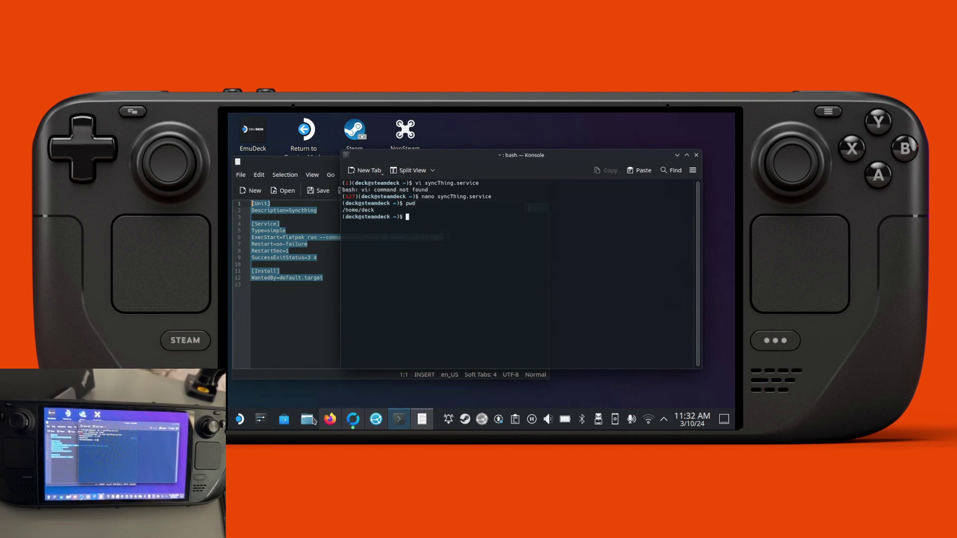
left_click(310, 420)
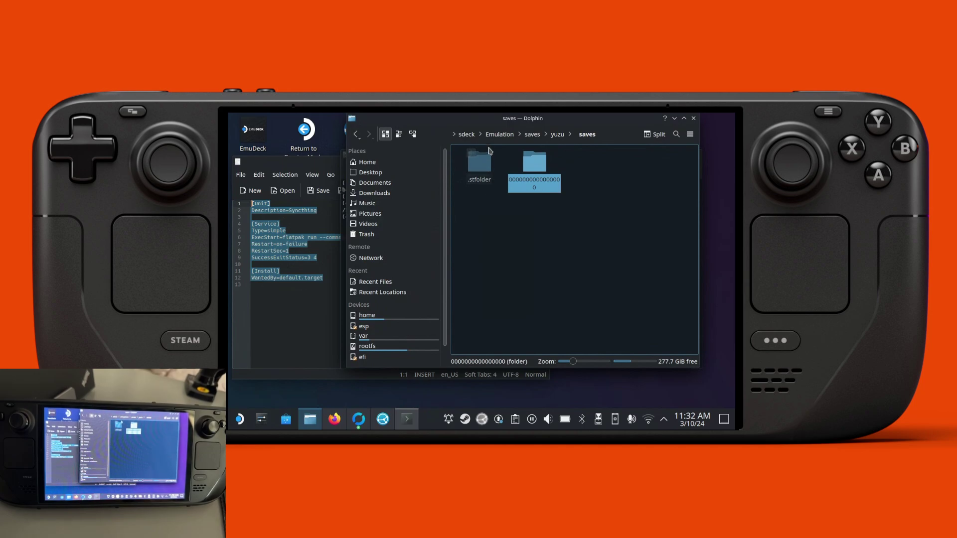
left_click(377, 164)
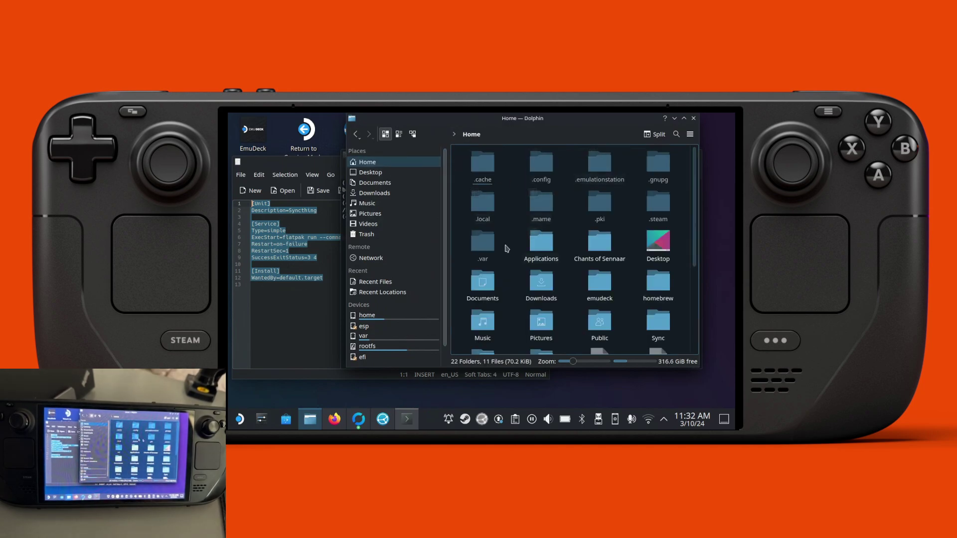
scroll(599, 249, "down", 2)
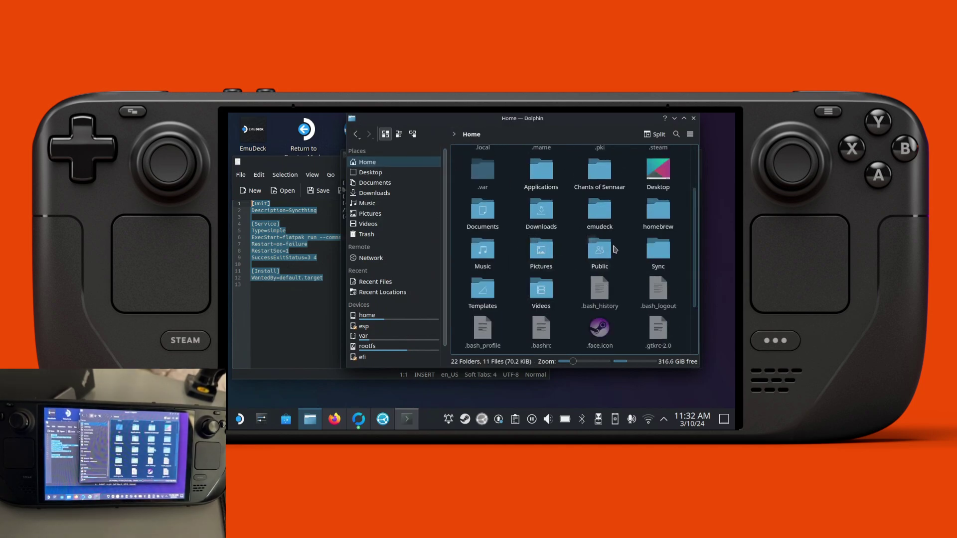
scroll(615, 250, "down", 2)
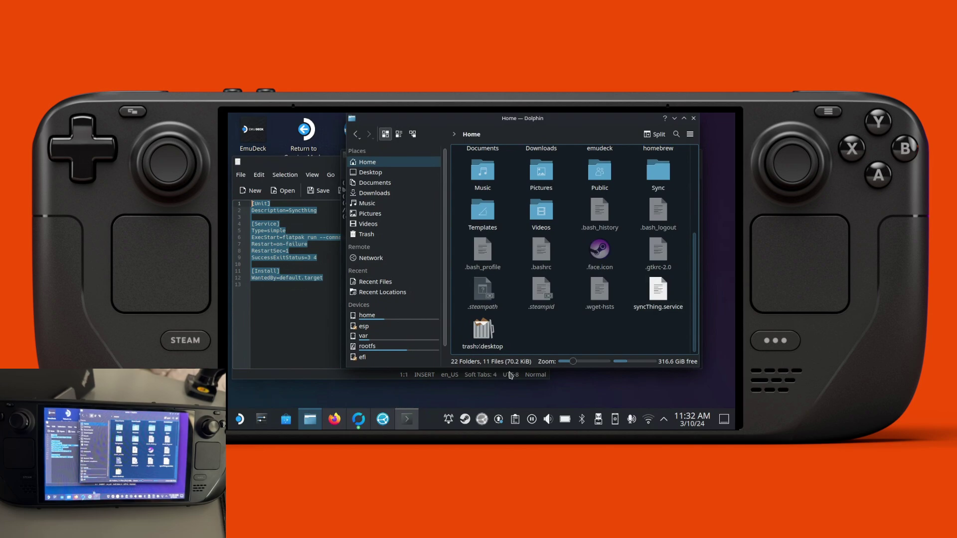
left_click(658, 292)
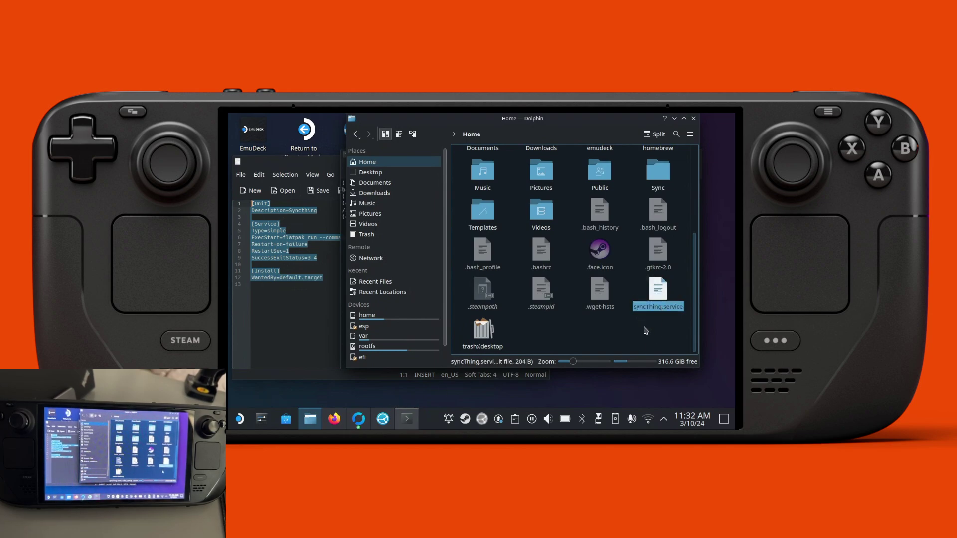
left_click(690, 134)
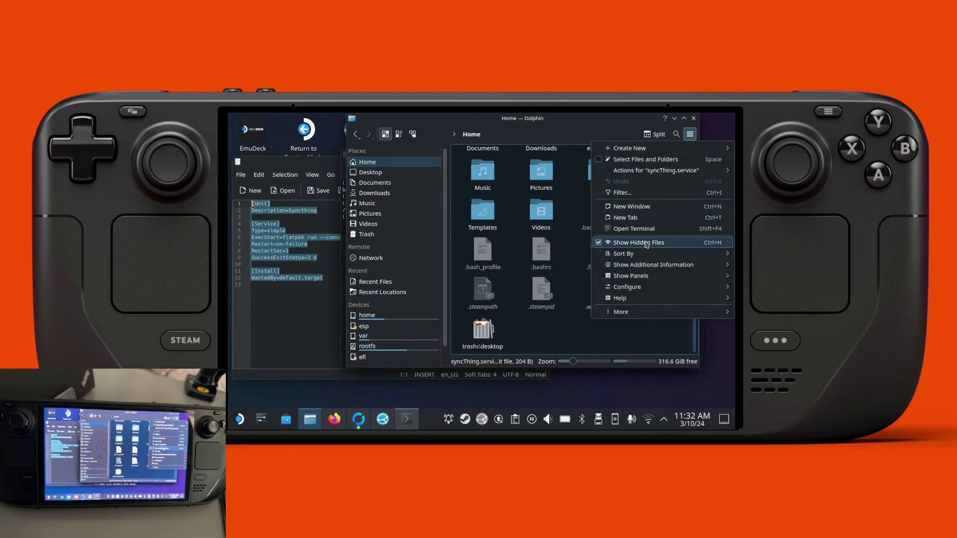
Cut syncThing.service from the home folder, keeping hidden files shown
left_click(559, 343)
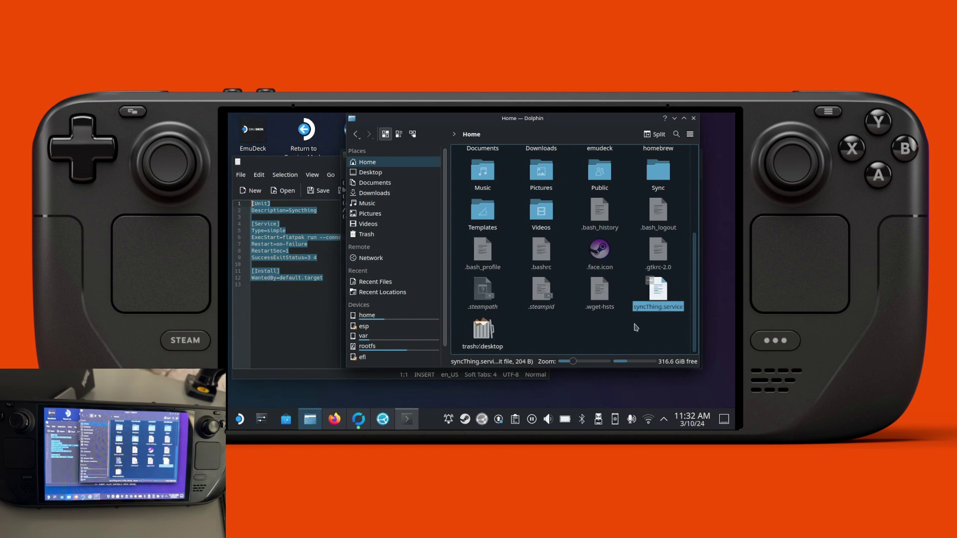
scroll(630, 329, "up", 4)
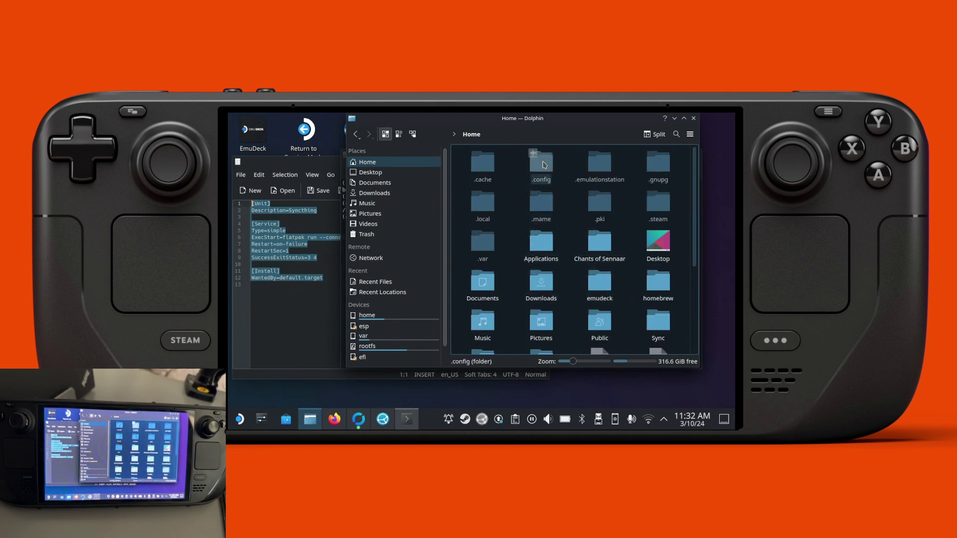
left_click(544, 165)
key("alt+Left")
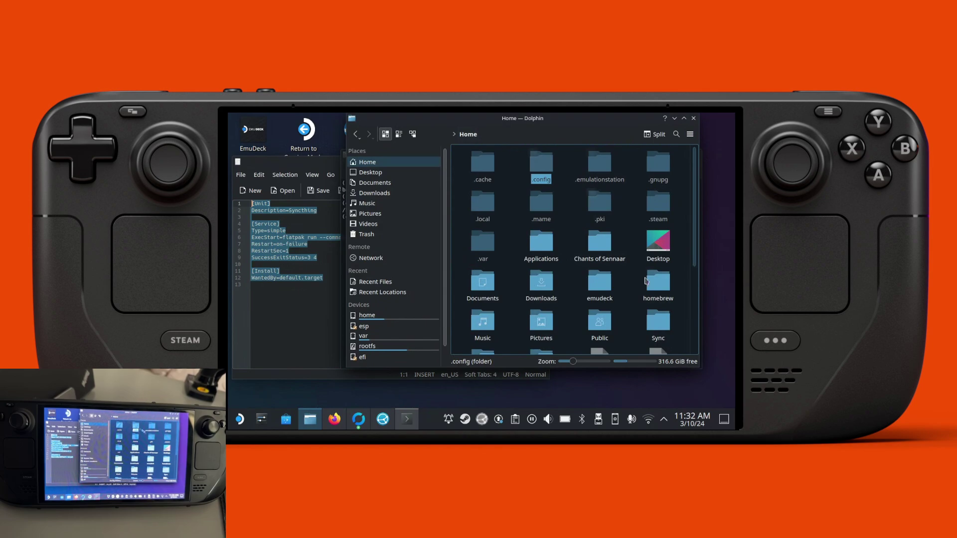
scroll(646, 280, "down", 4)
left_click(658, 297)
right_click(658, 297)
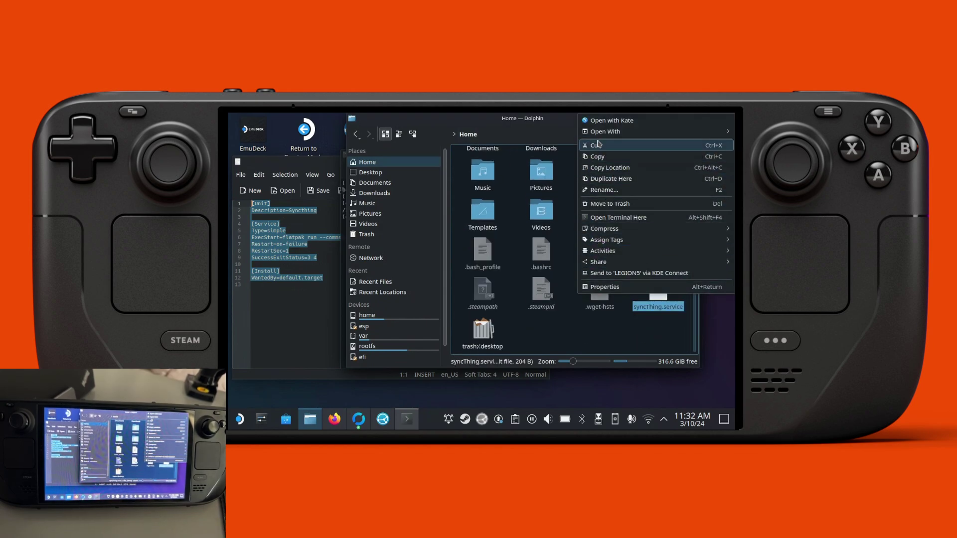
left_click(597, 156)
Paste syncThing.service into .config/systemd/user beside nslgamescanner.service
scroll(558, 195, "up", 4)
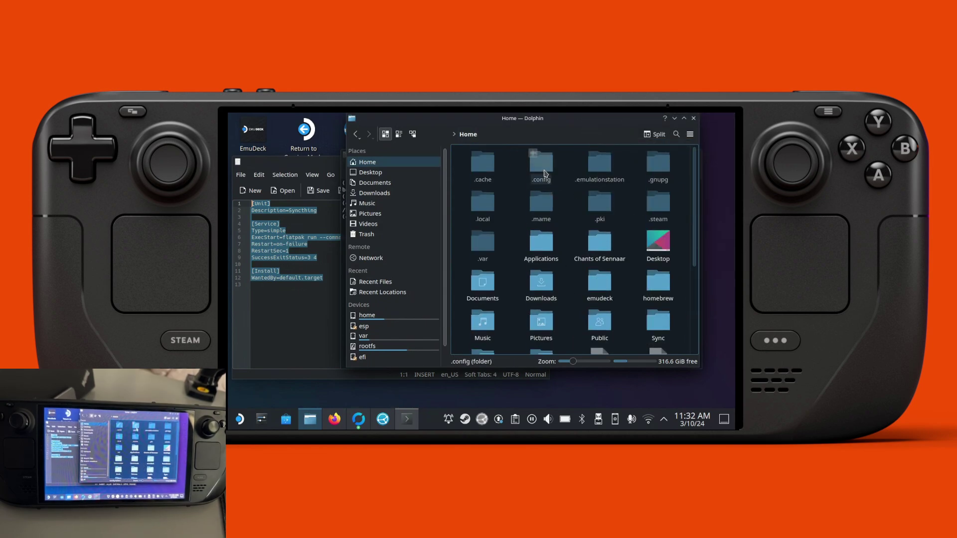
left_click(542, 167)
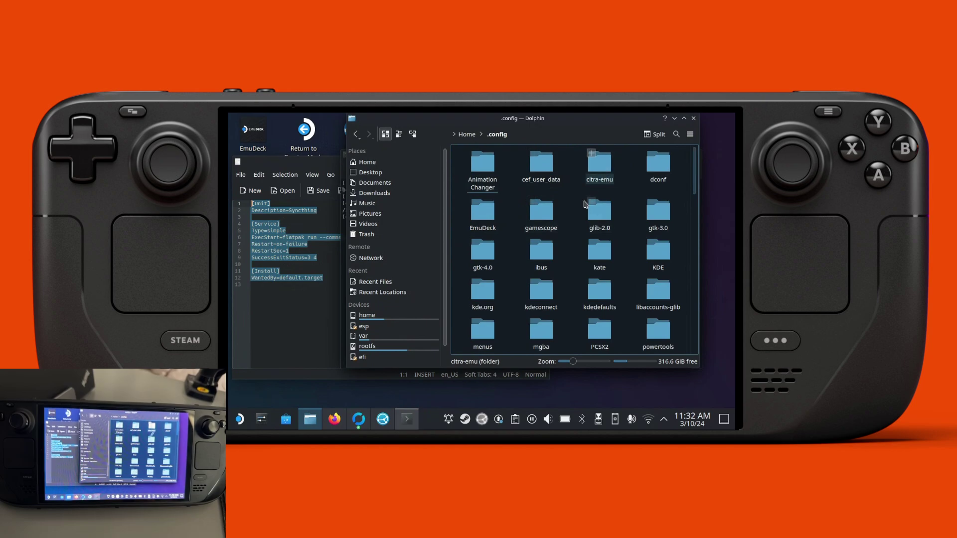
scroll(548, 299, "down", 2)
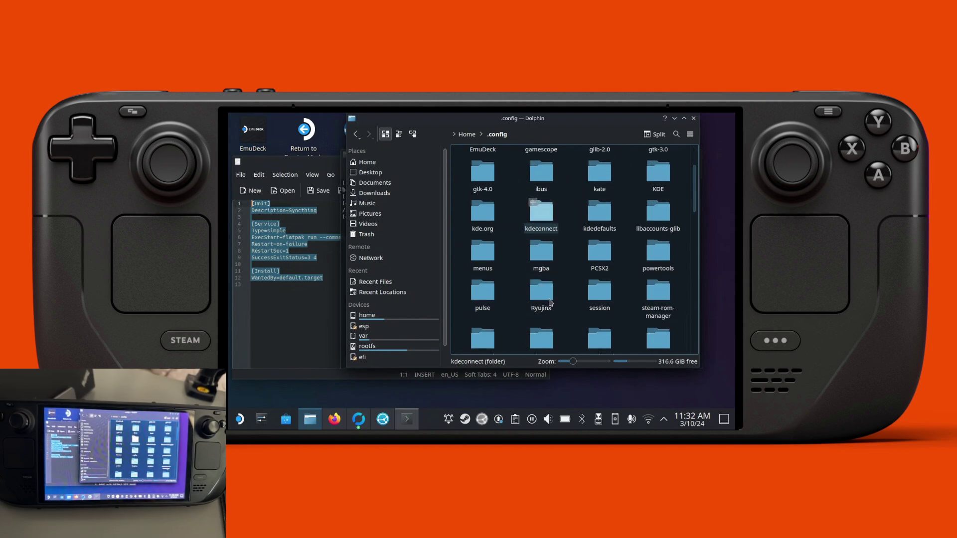
scroll(551, 302, "down", 4)
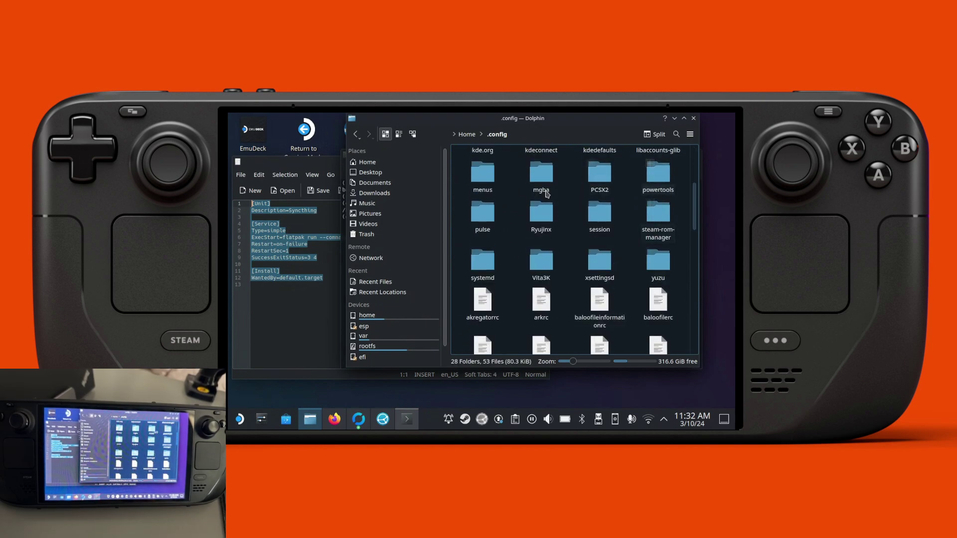
double_click(487, 268)
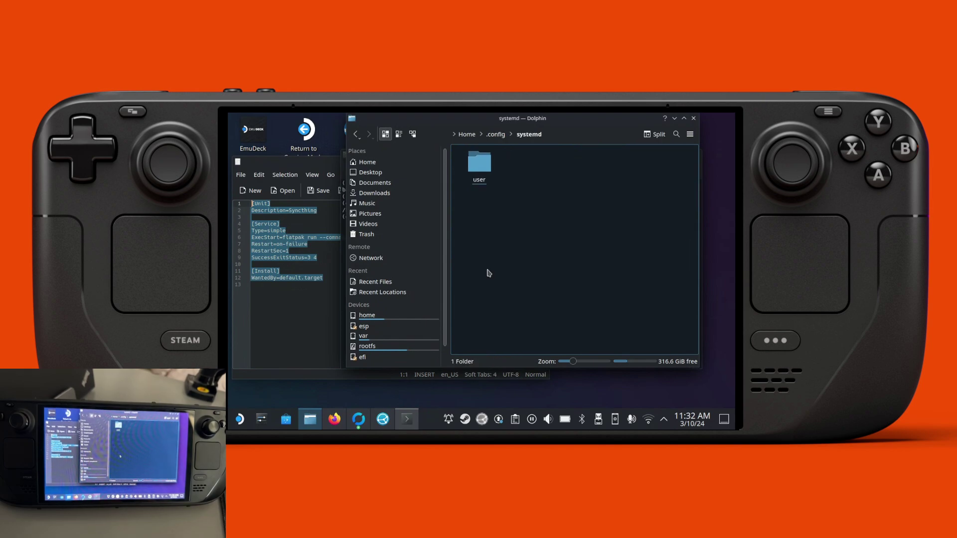
double_click(484, 169)
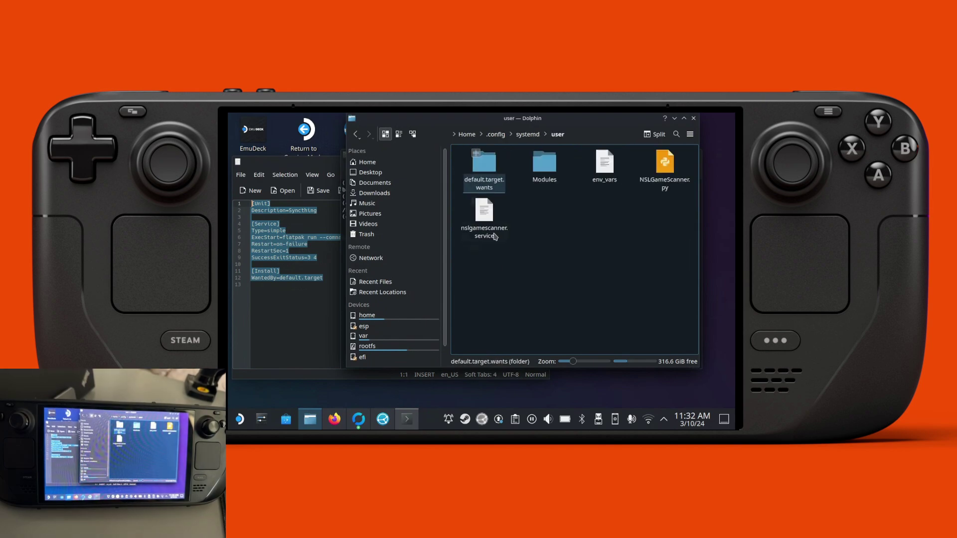
right_click(556, 228)
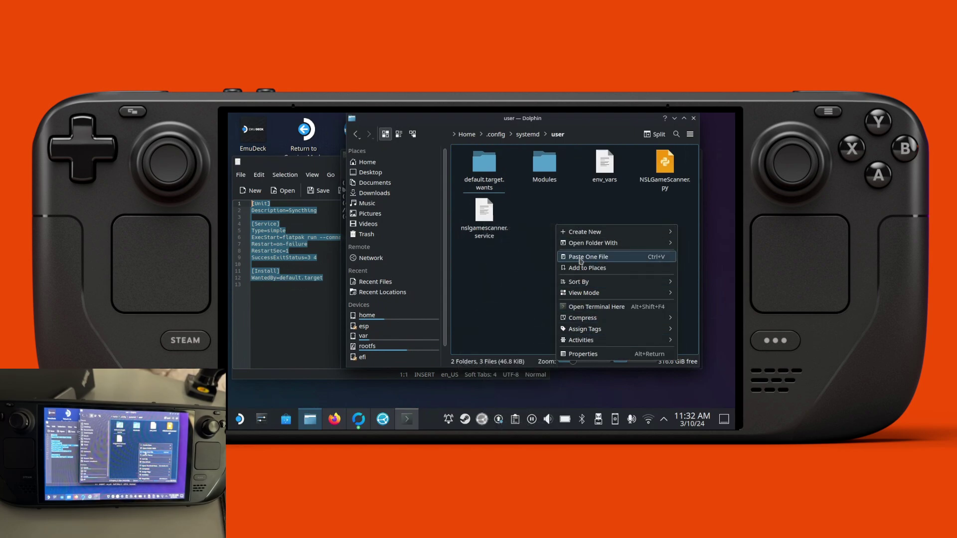
left_click(580, 259)
left_click(570, 309)
left_click(547, 210)
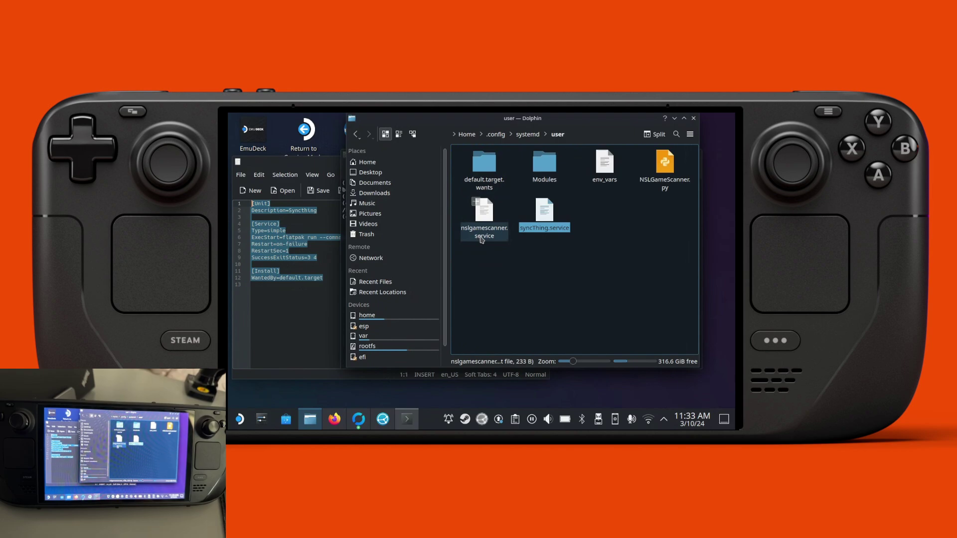
left_click(585, 293)
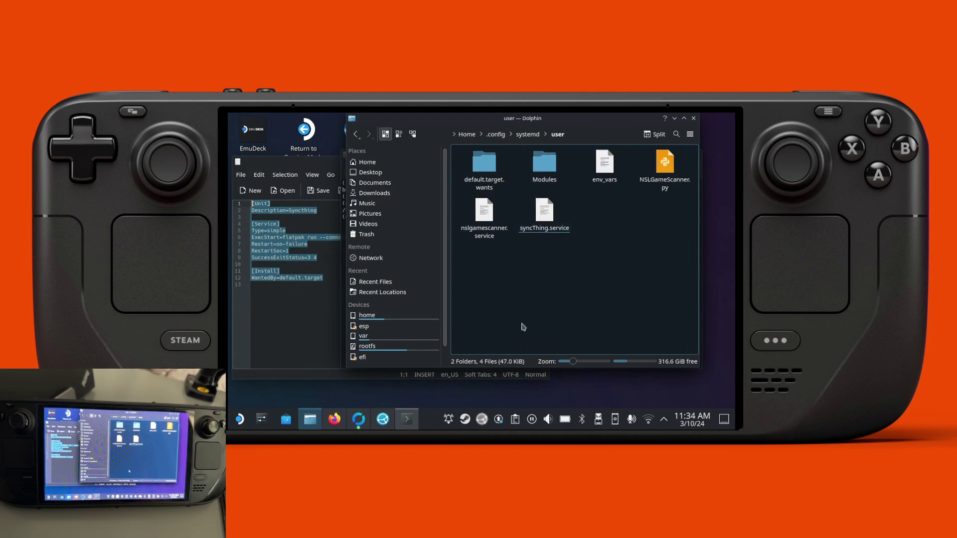
Run systemctl --user enable syncthing, which fails because of the lowercase unit name
mouse_move(364, 413)
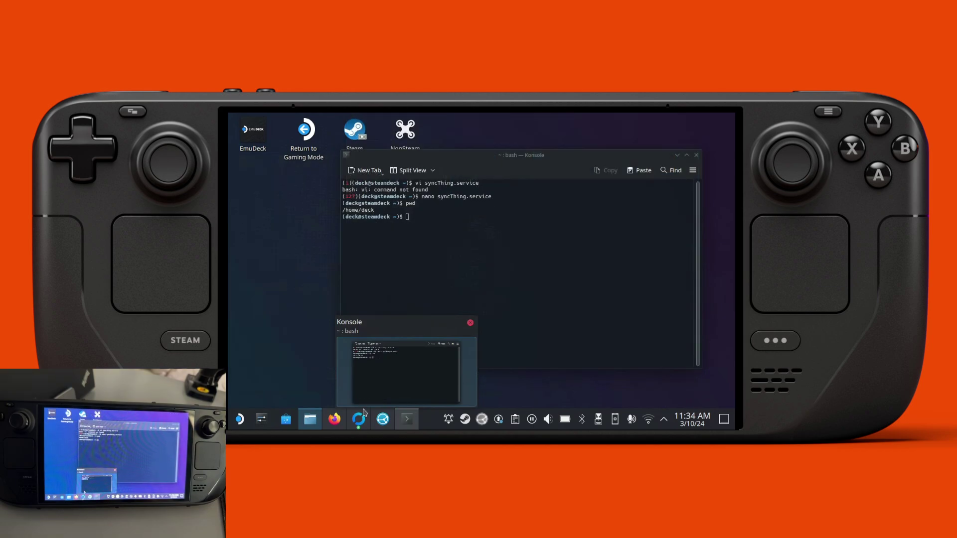
left_click(407, 419)
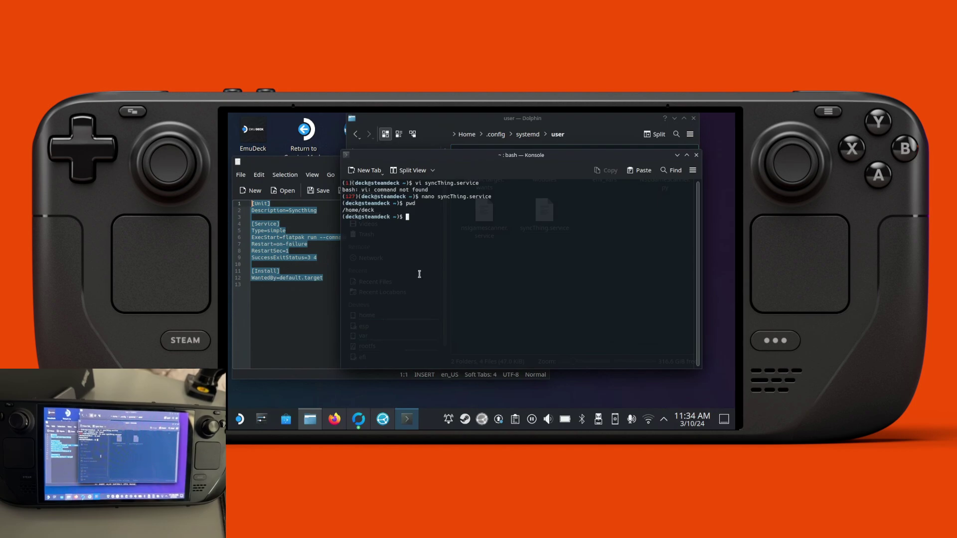
type("systemctl")
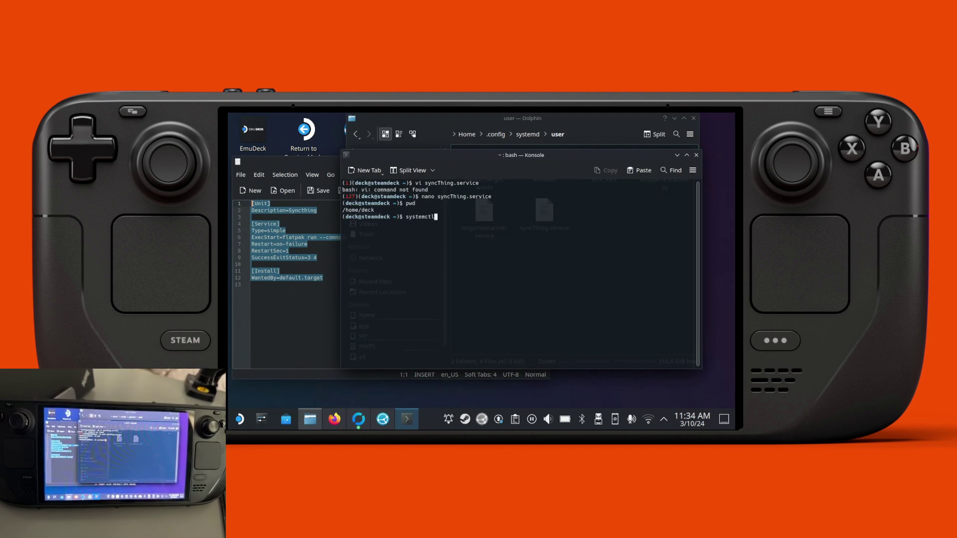
key("alt+Tab")
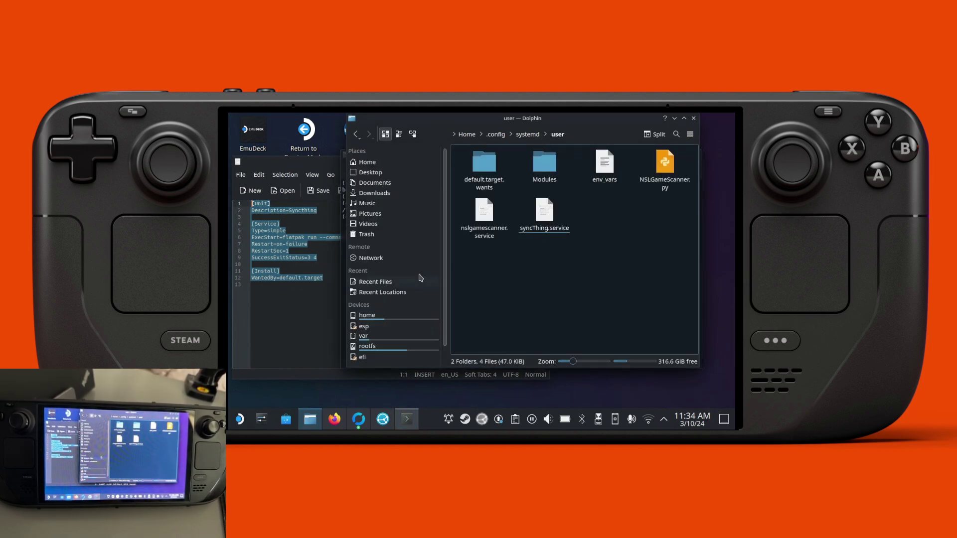
key("alt+Tab")
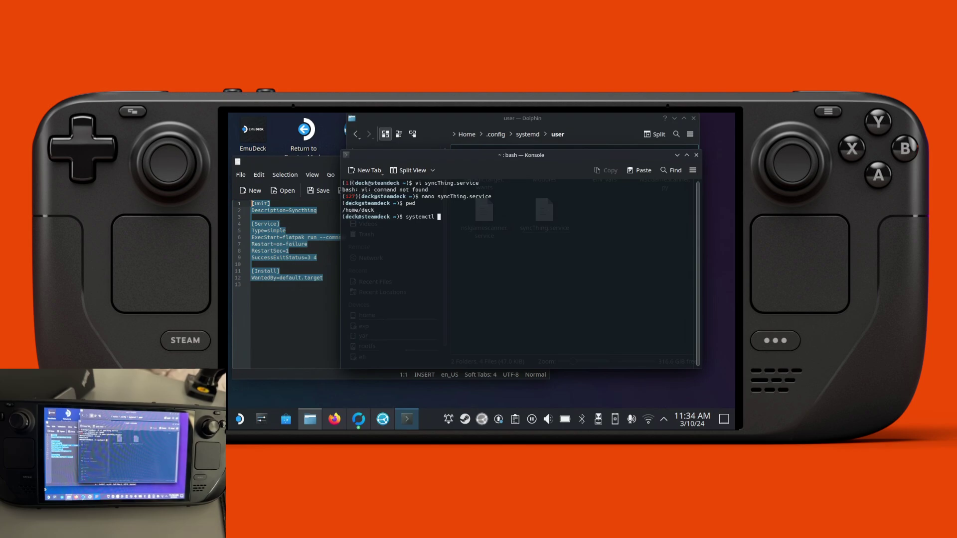
type("--user")
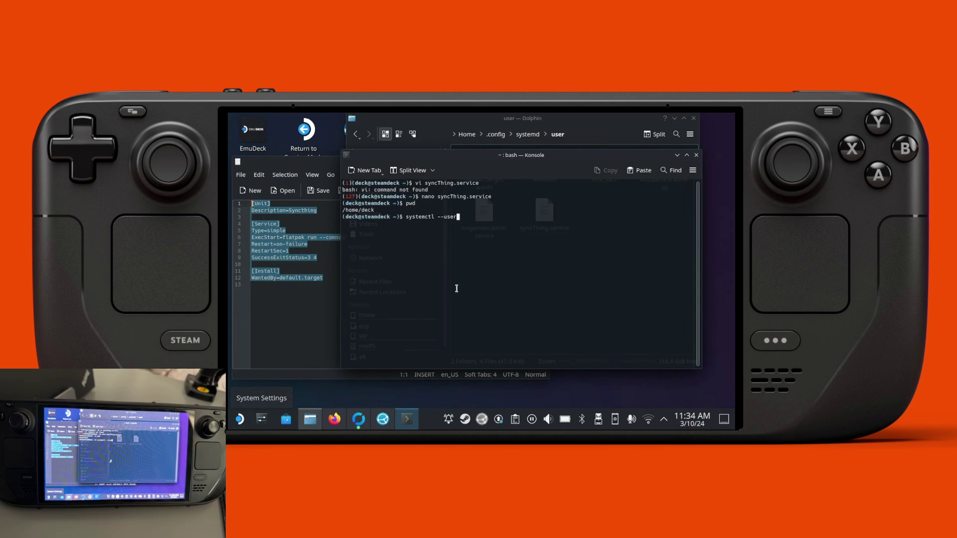
type(" enable")
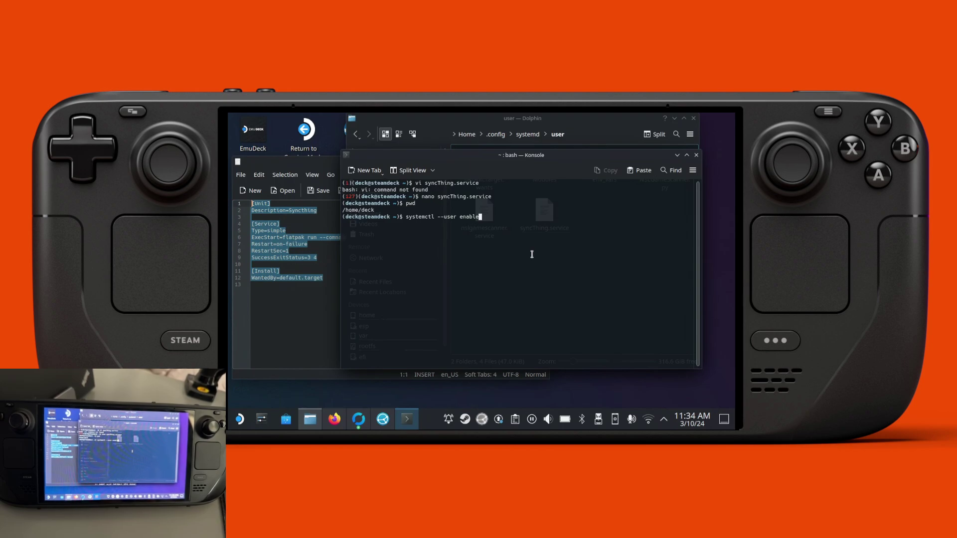
type("sync")
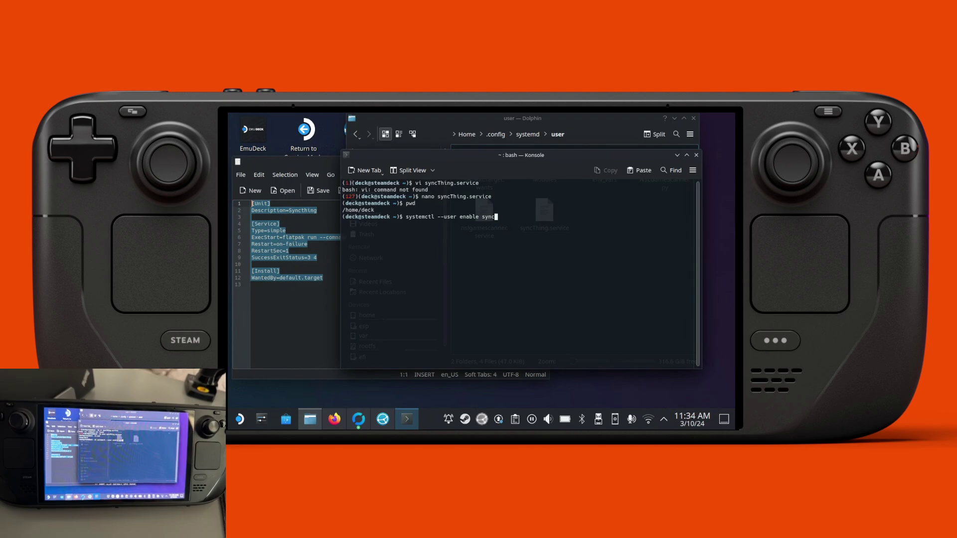
key("alt+Tab")
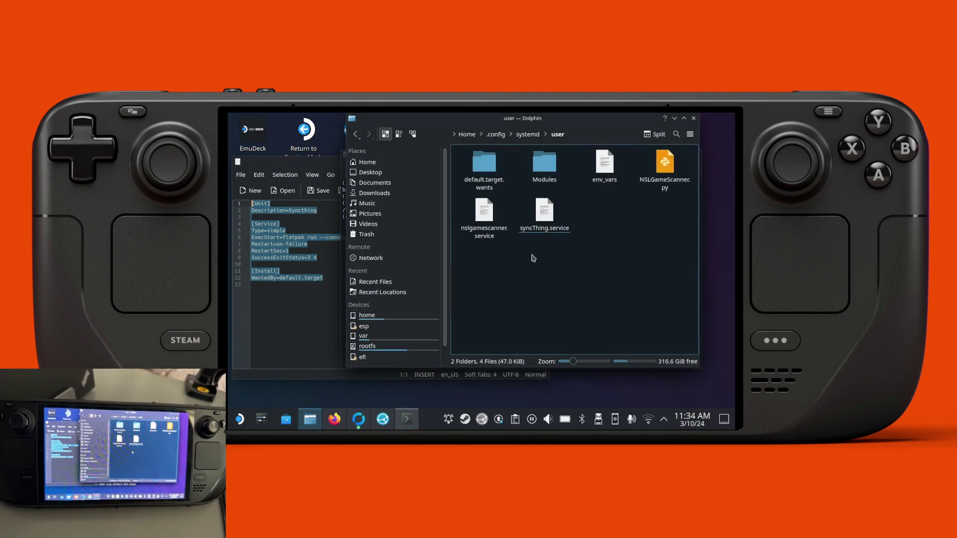
key("alt+Tab")
type("thing")
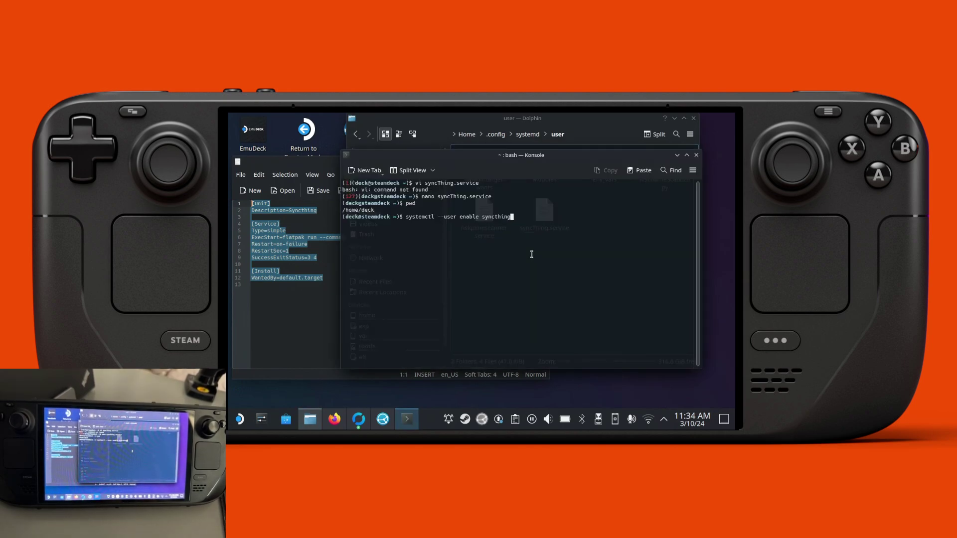
key("Return")
Rerun the enable command as syncThing, creating the default.target.wants symlink
key("Up")
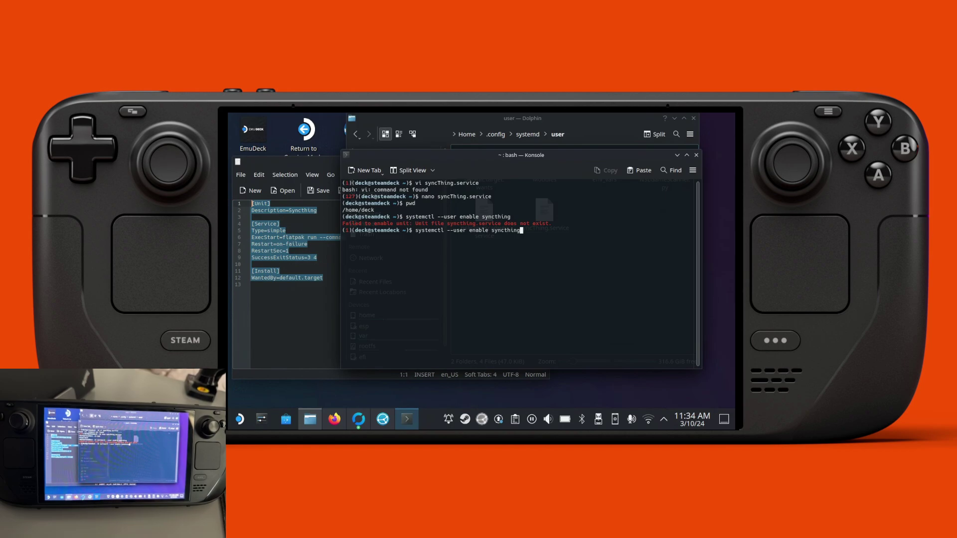
key("Left")
key("Left")
key("Left")
key("Left")
key("BackSpace")
type("T")
key("Return")
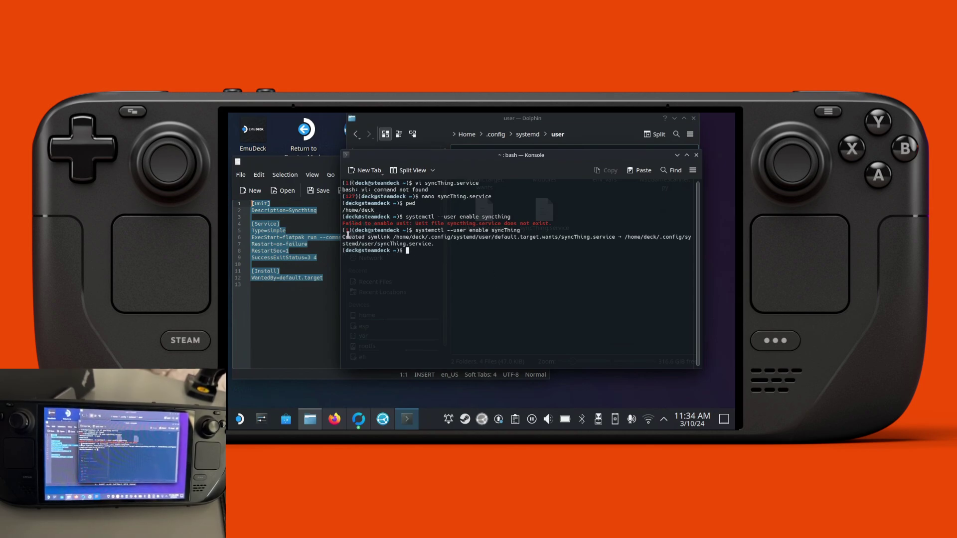
left_click_drag(348, 237, 490, 242)
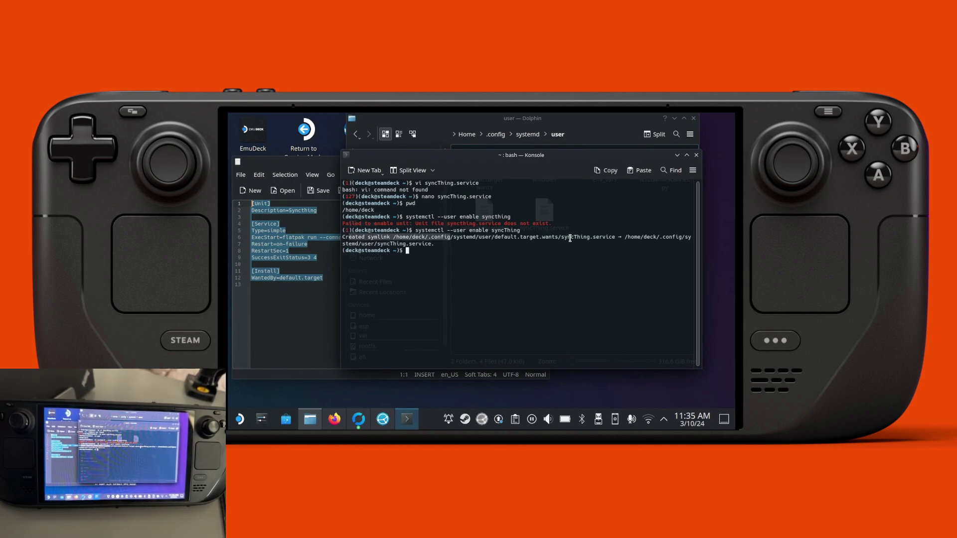
left_click_drag(561, 238, 616, 238)
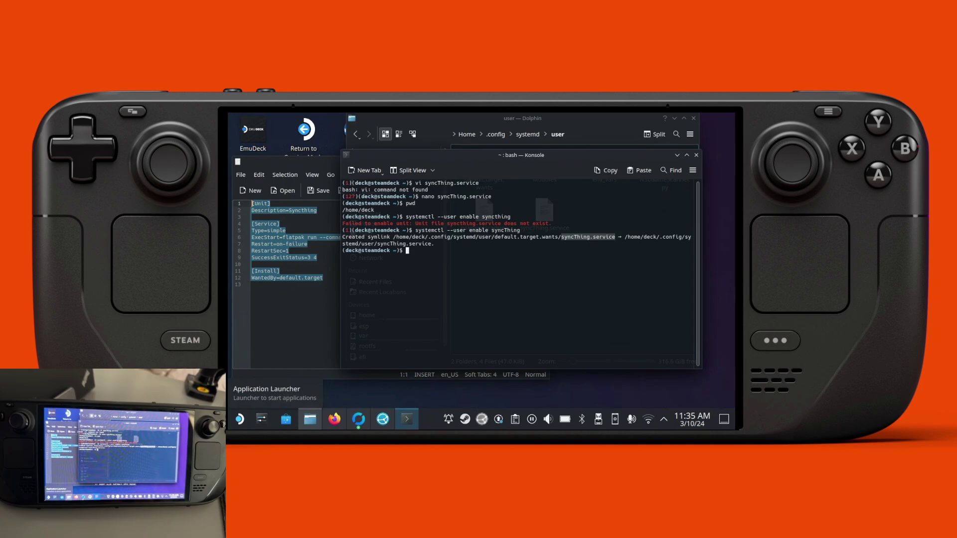
Run systemctl --user start syncThing to launch the user service
left_click(435, 279)
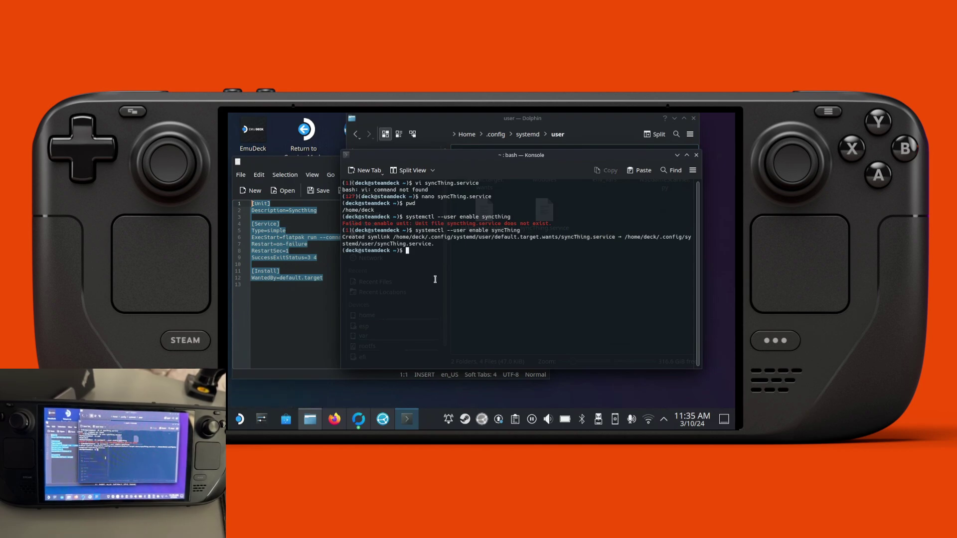
type("systemctl --user start")
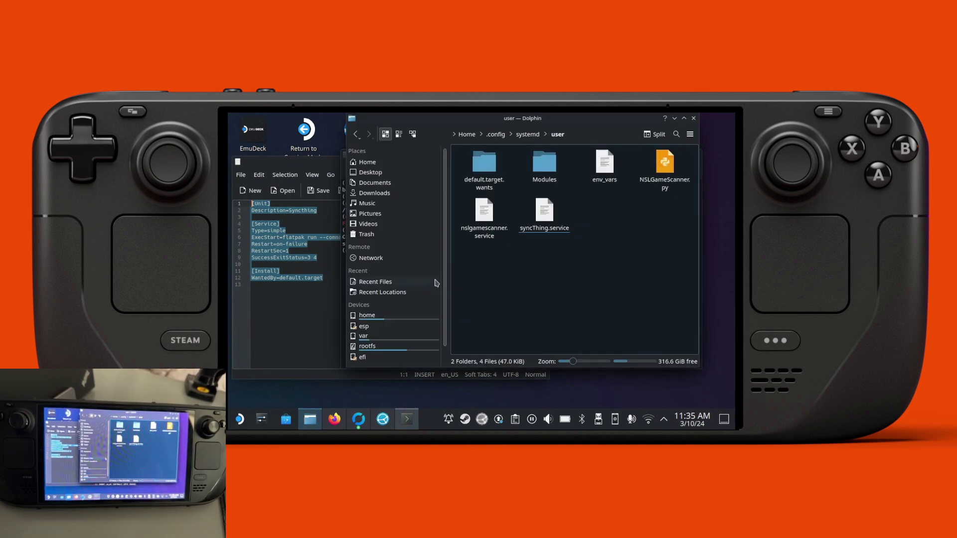
mouse_move(309, 419)
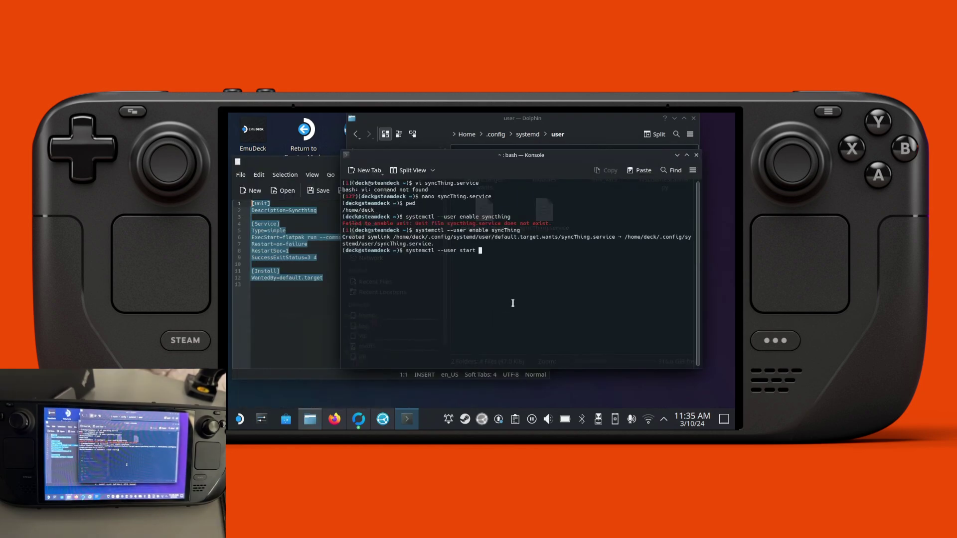
type("syncThing")
key("Return")
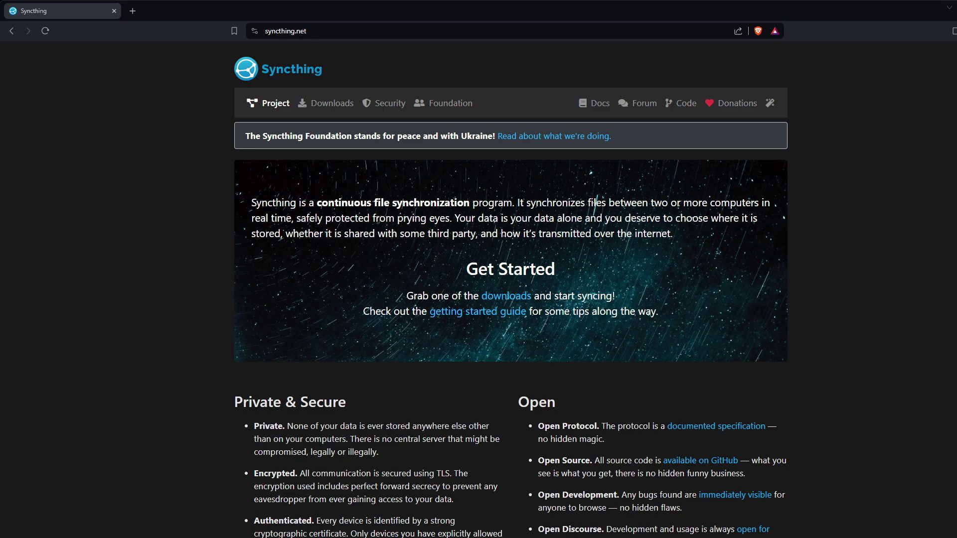
Reload syncthing.net, open Downloads and request the Windows Intel/AMD (64-bit) build
left_click(321, 31)
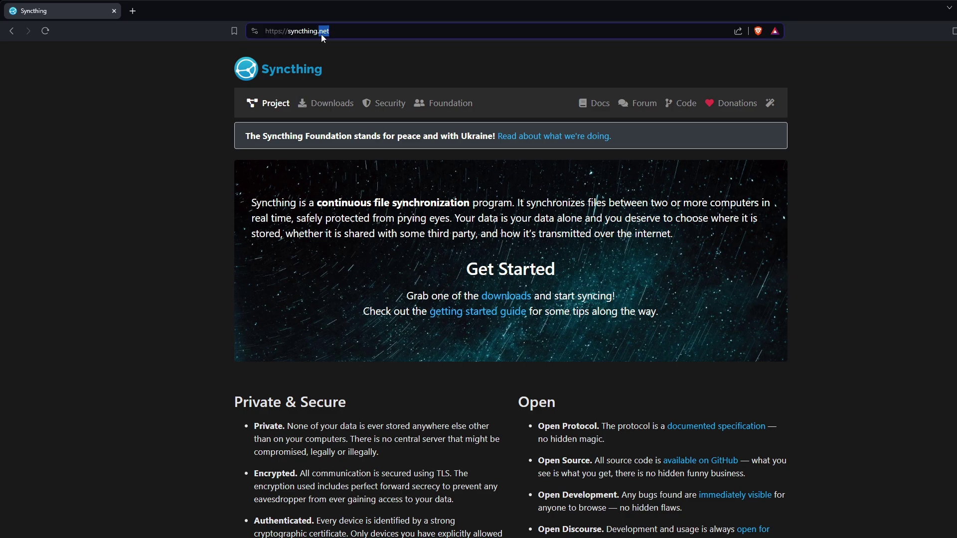
key("Return")
left_click(330, 103)
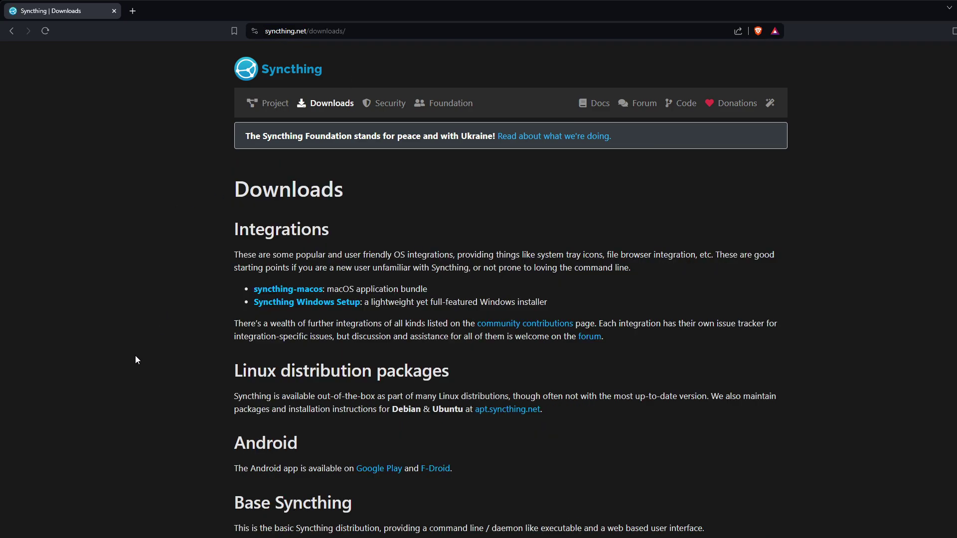
scroll(178, 375, "down", 4)
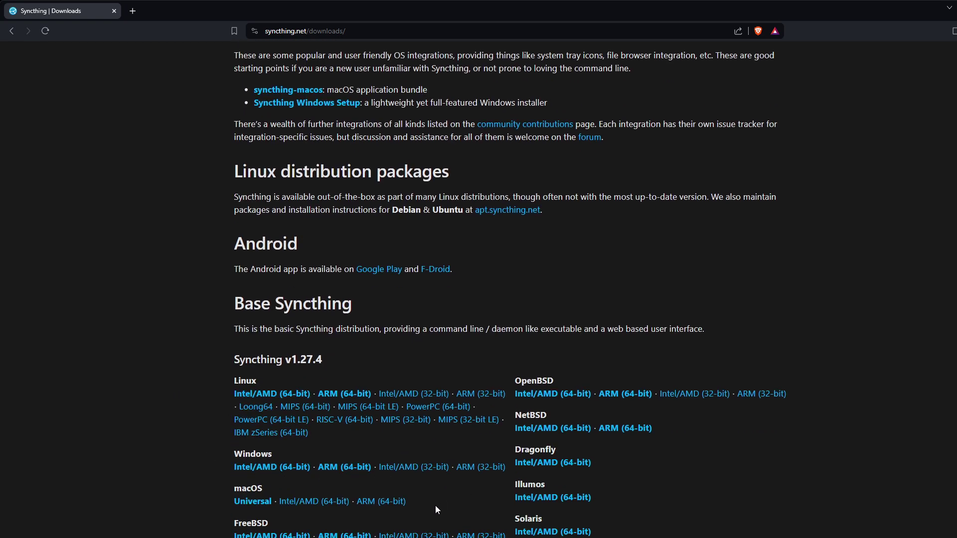
left_click(269, 468)
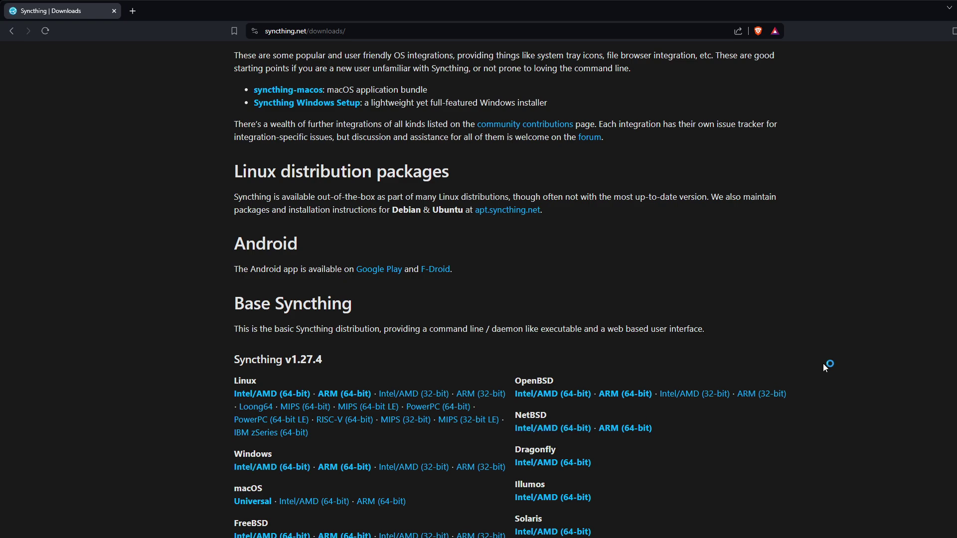